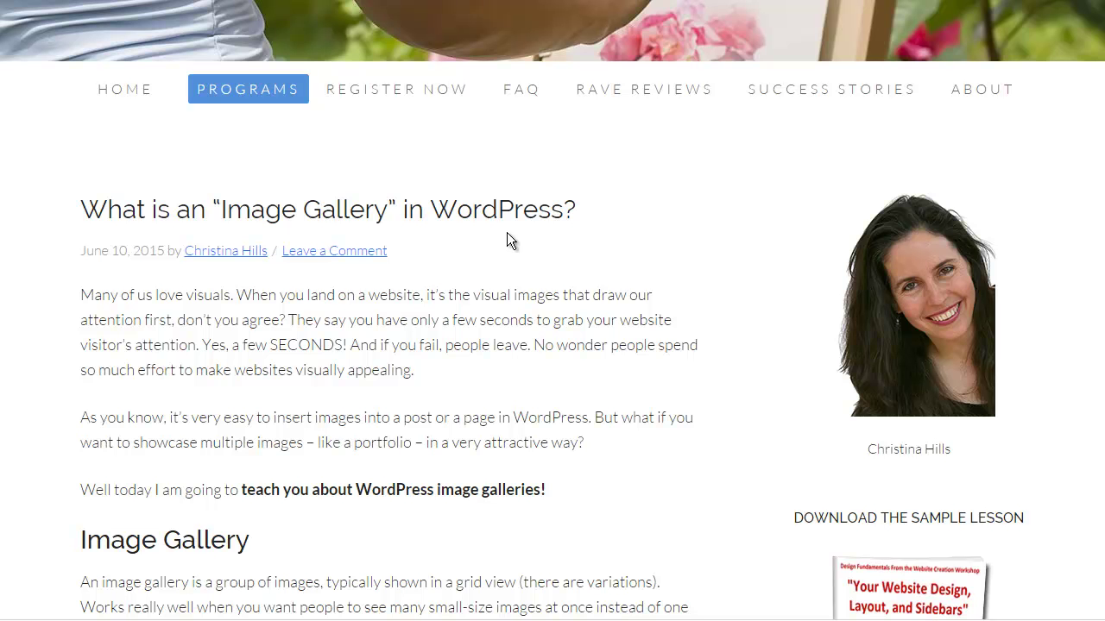
Read the image gallery post's introduction and enlarge the three upper images of the standard WordPress gallery one by one
scroll(507, 232, "down", 4)
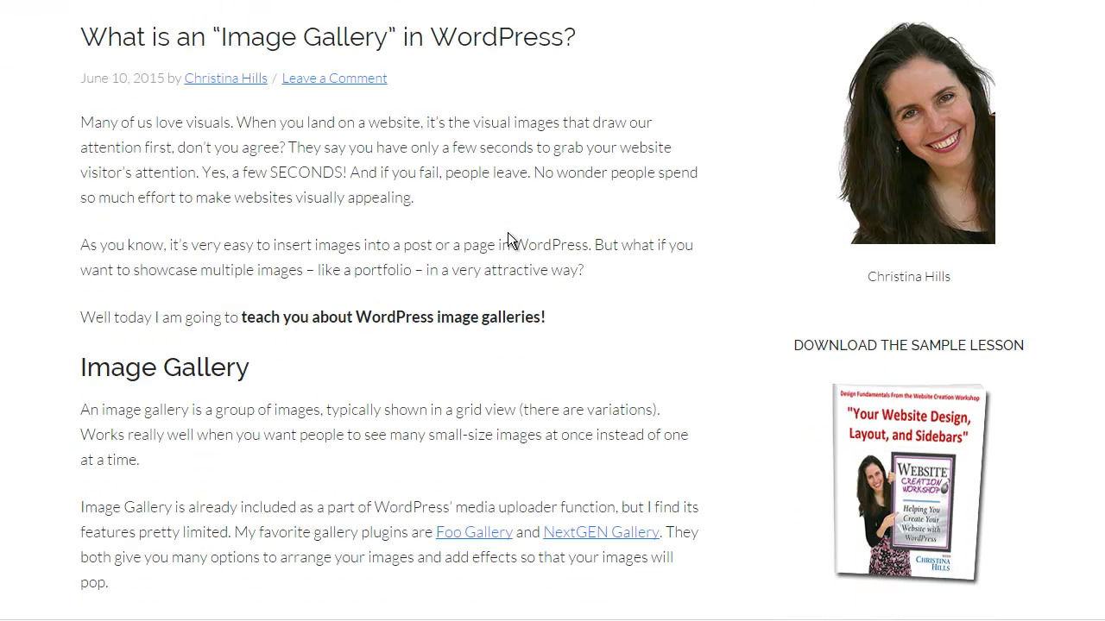
scroll(509, 235, "down", 2)
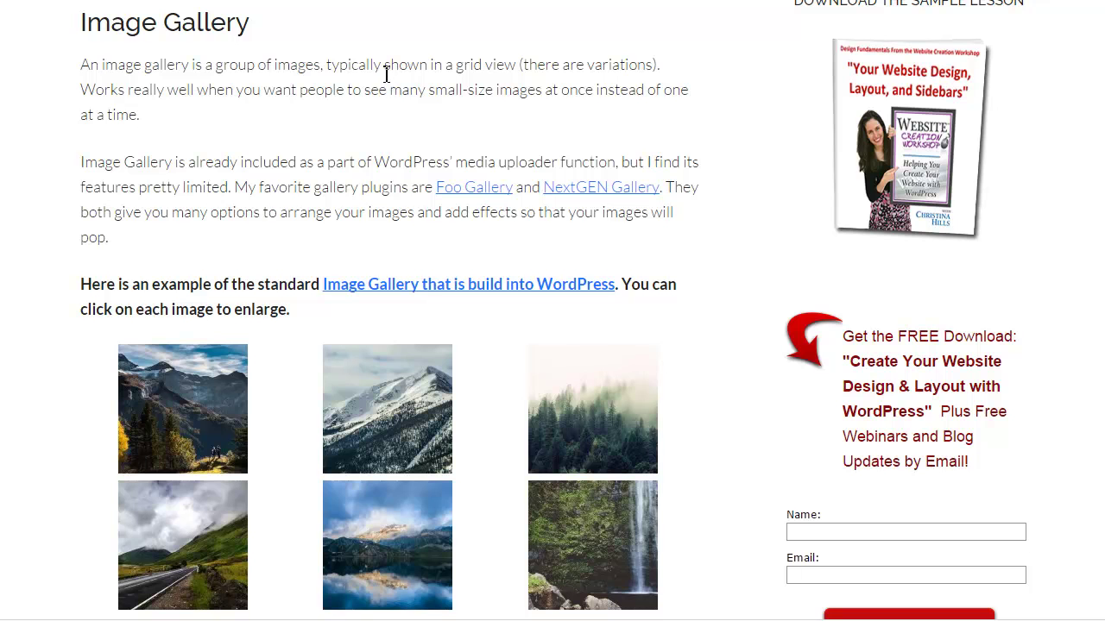
scroll(386, 74, "down", 3)
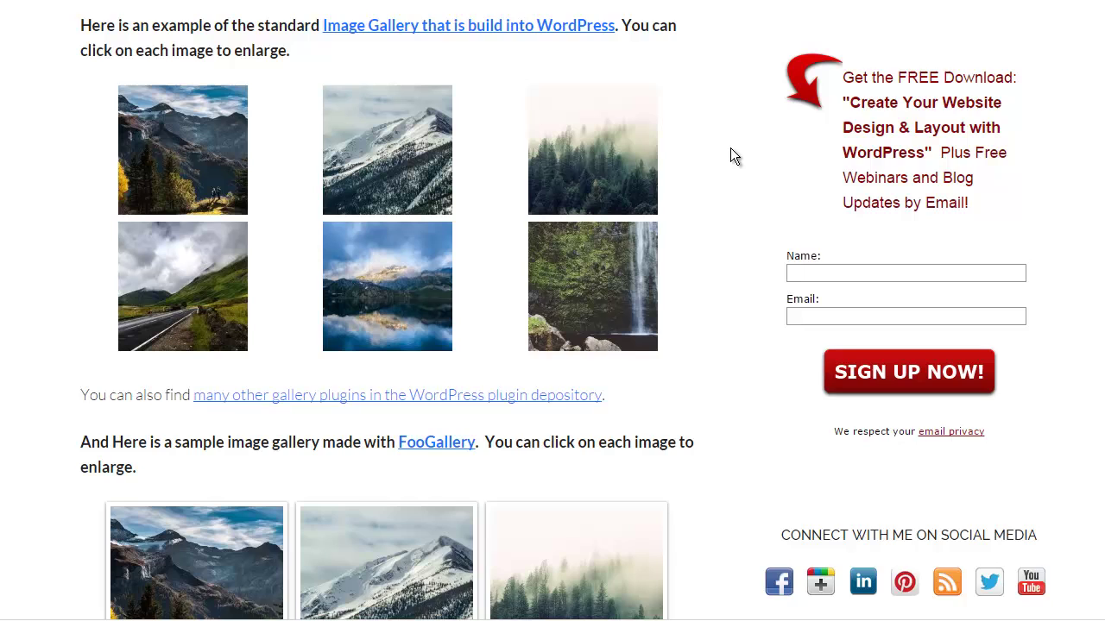
scroll(785, 247, "up", 2)
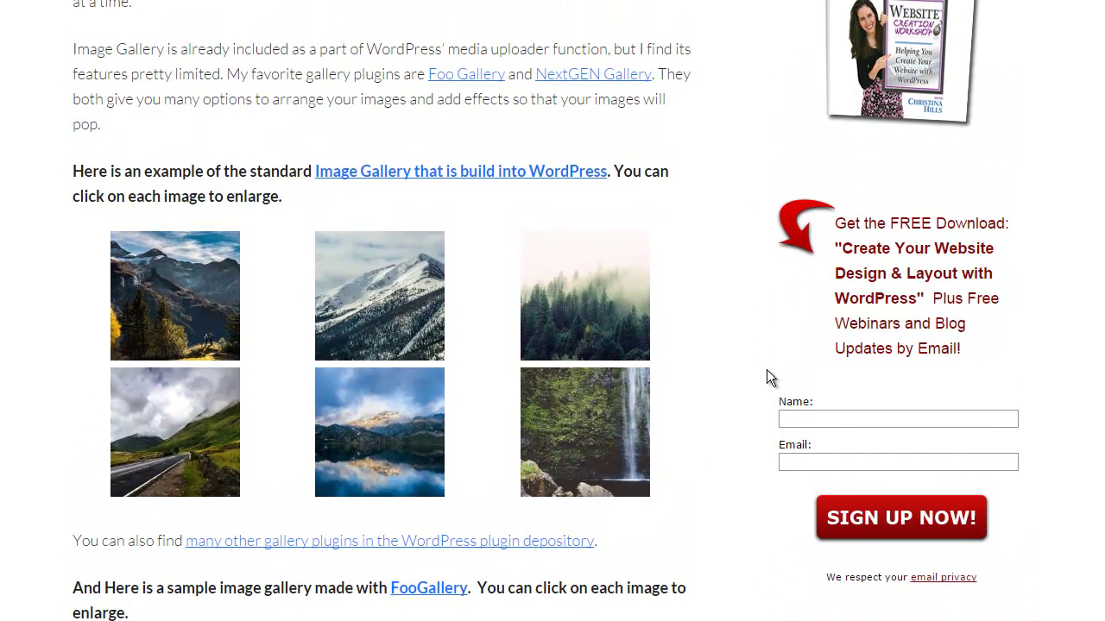
left_click(151, 307)
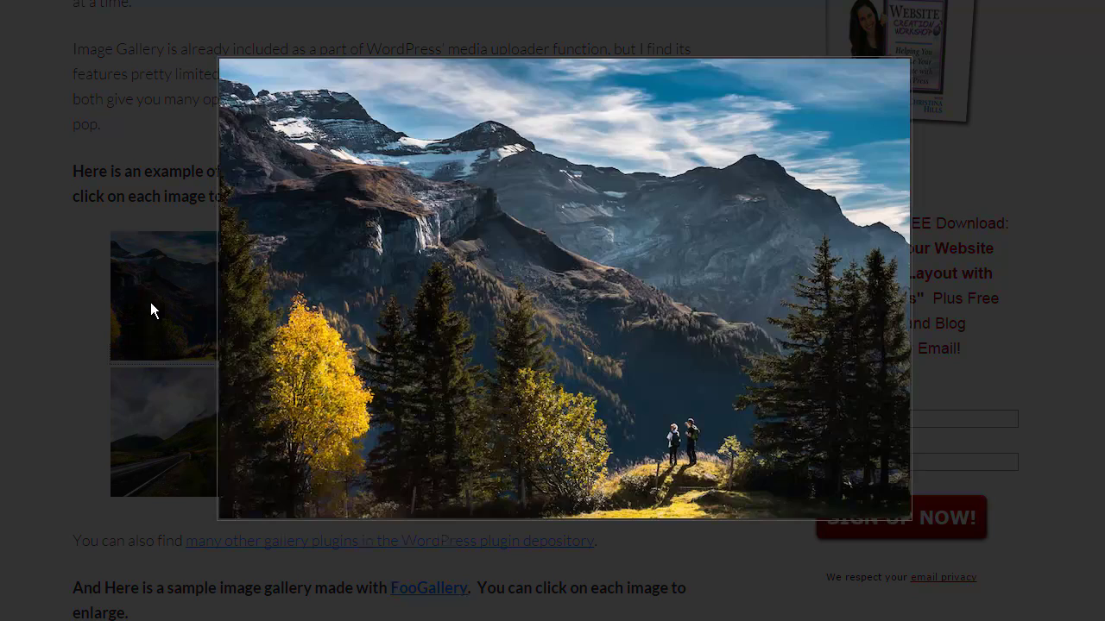
left_click(606, 281)
left_click(395, 294)
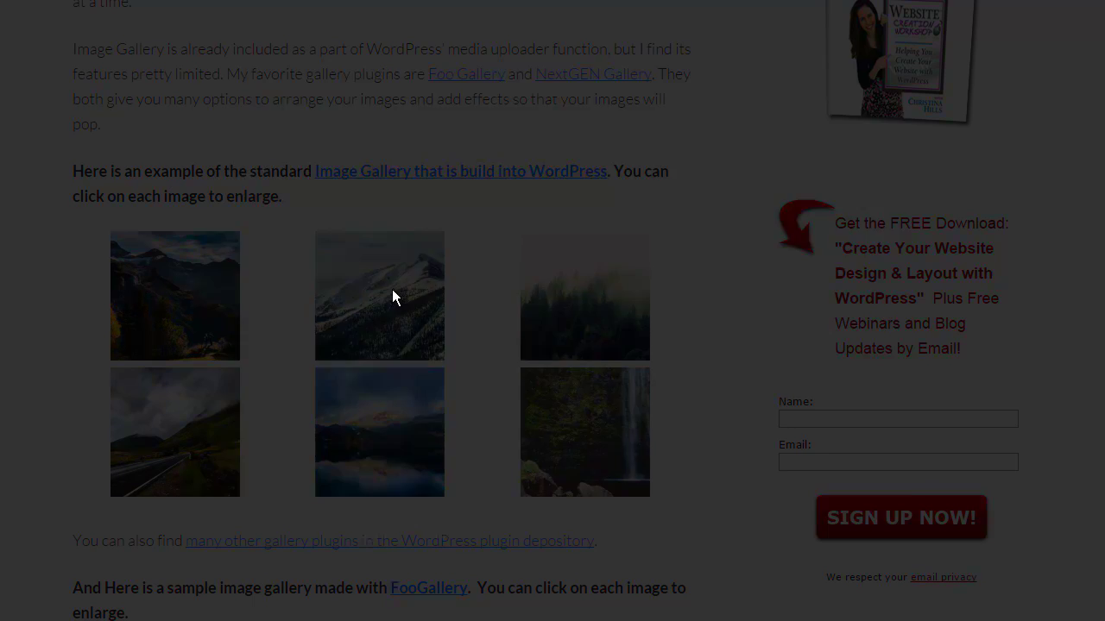
left_click(534, 299)
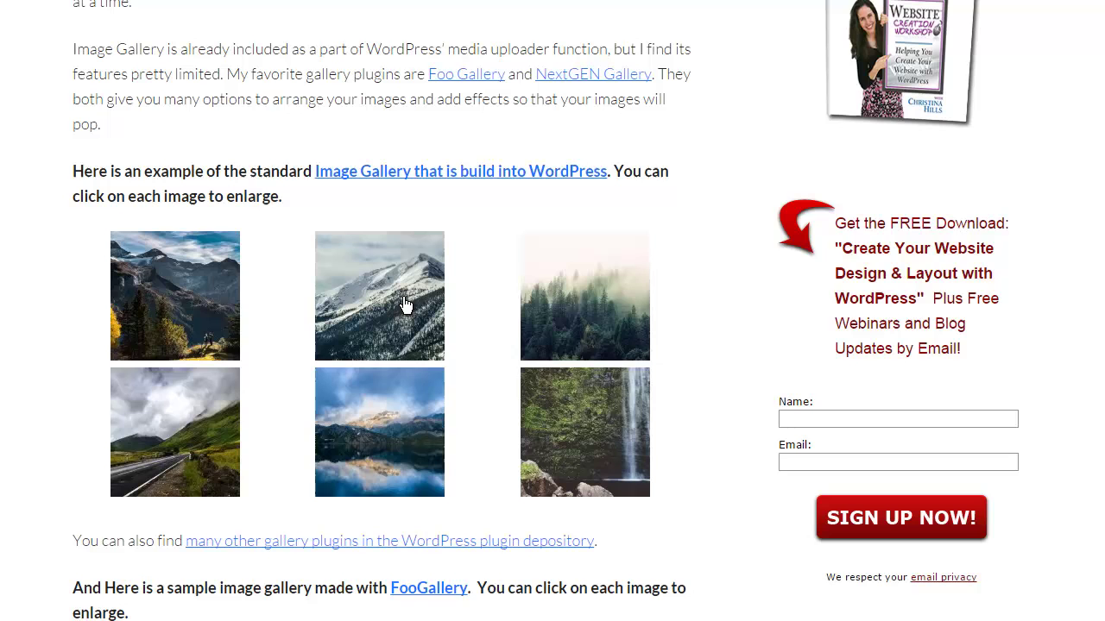
left_click(547, 290)
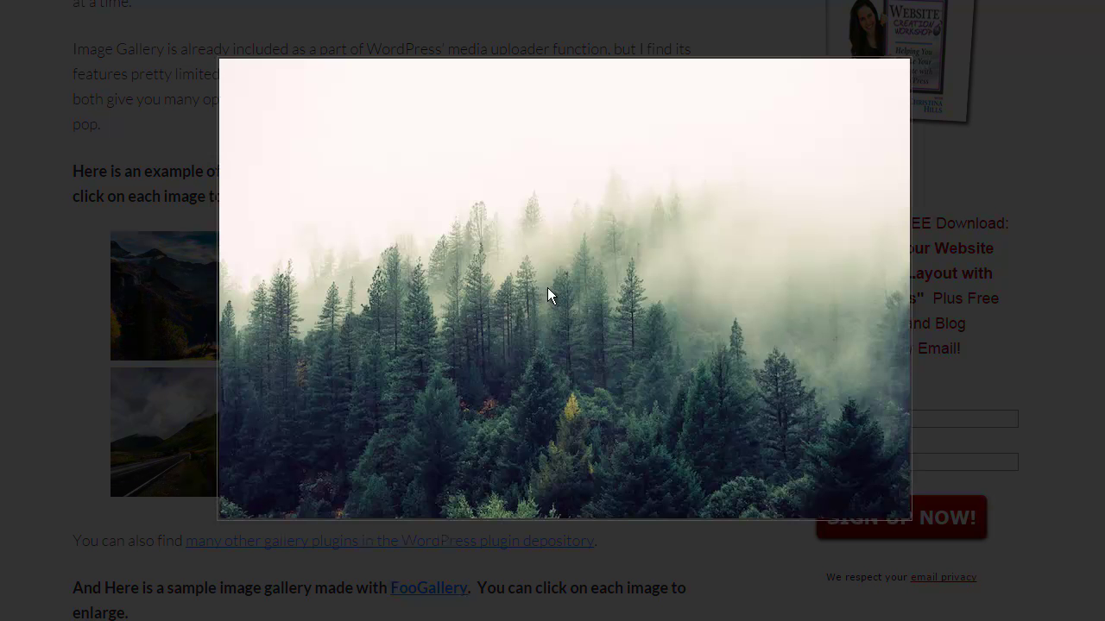
left_click(548, 292)
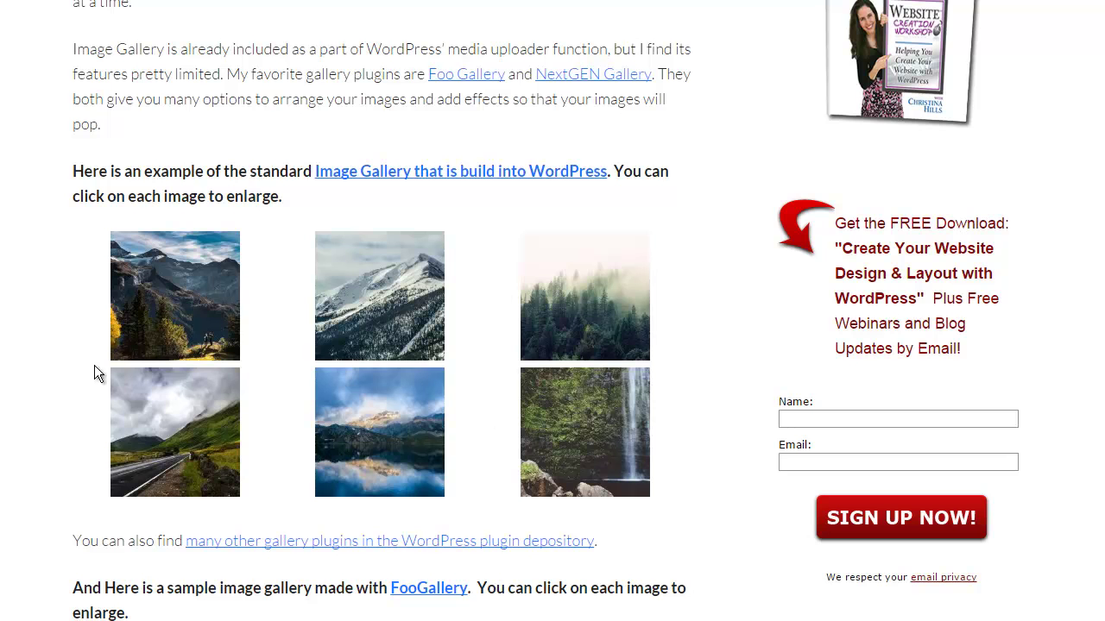
Follow the first image of the FooGallery sample to its linked Sierra Mountains page and look over that page
scroll(667, 276, "down", 4)
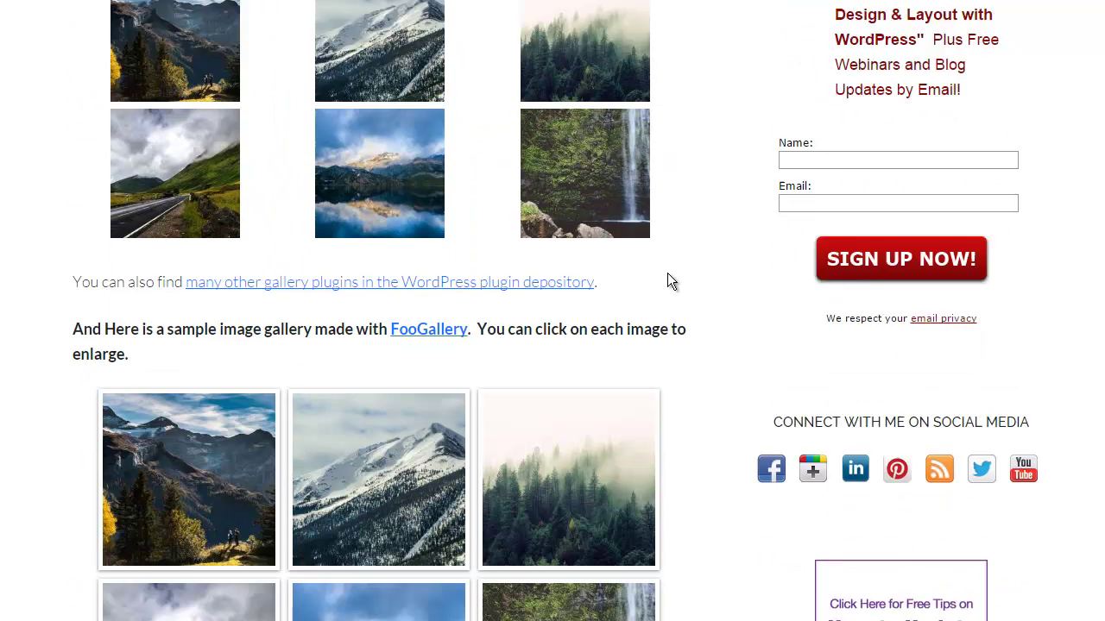
scroll(667, 281, "down", 1)
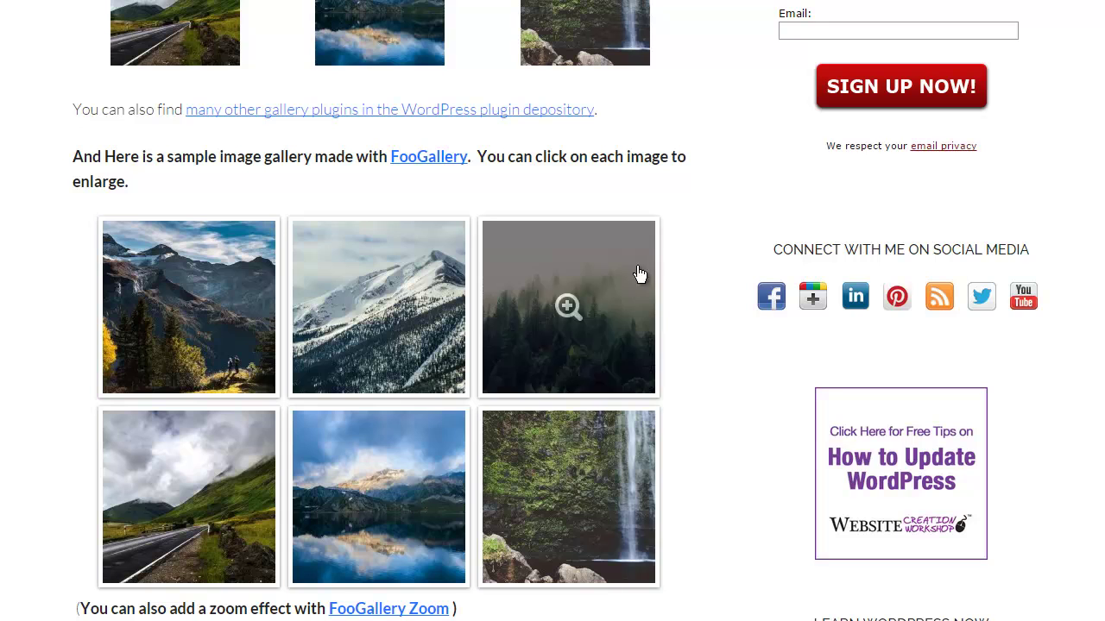
left_click(223, 306)
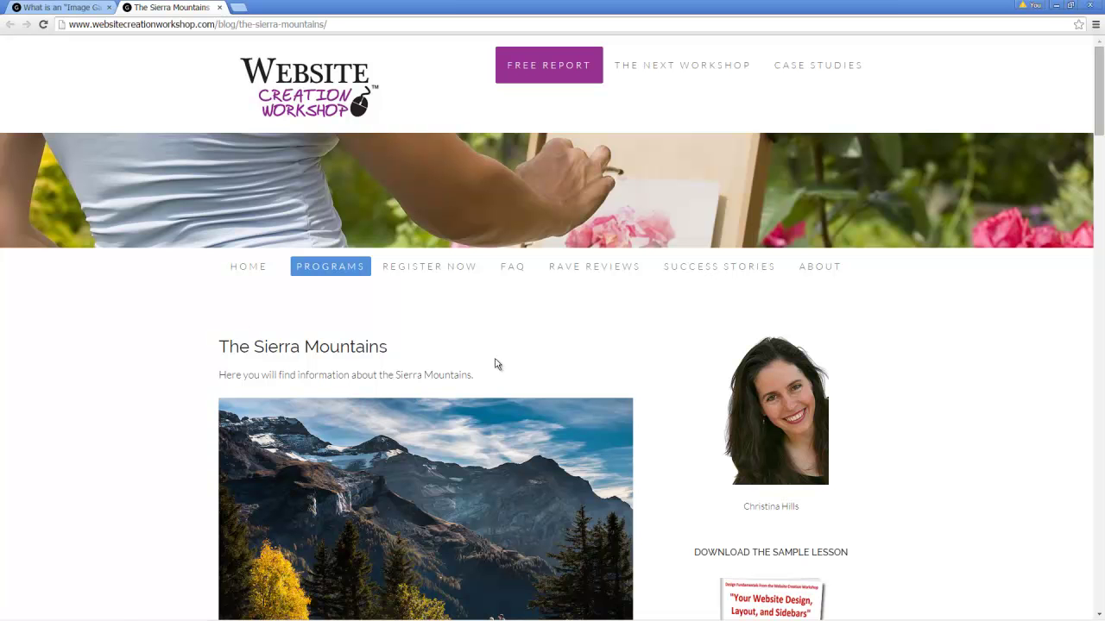
scroll(494, 363, "down", 3)
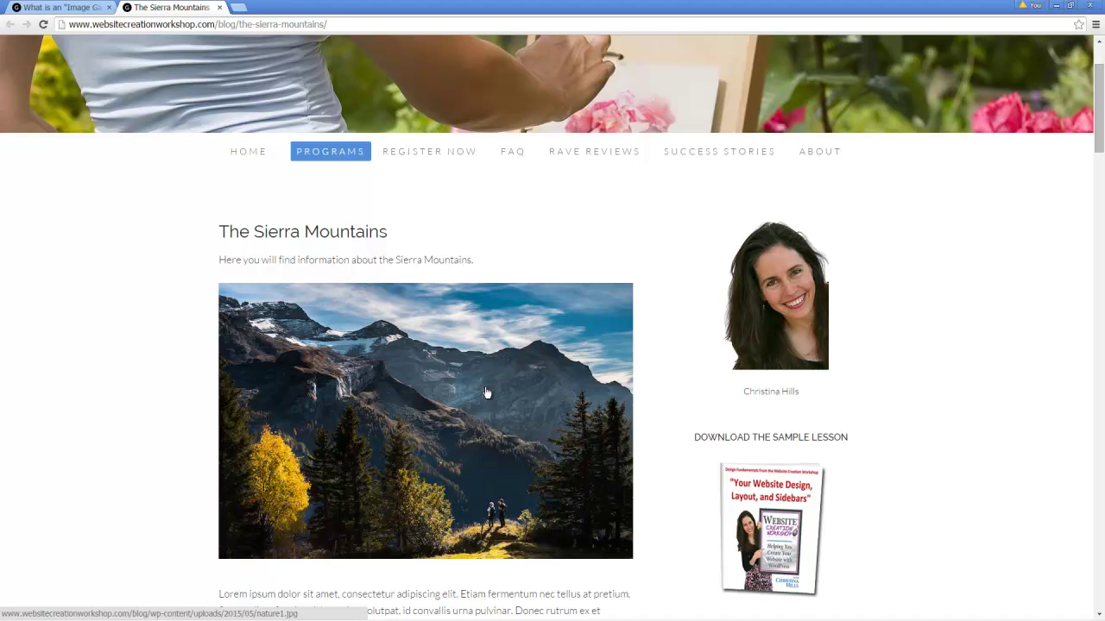
Compare the FooGallery sample in the blog post with the linked Sierra Mountains page, going back and forth between them
left_click(86, 15)
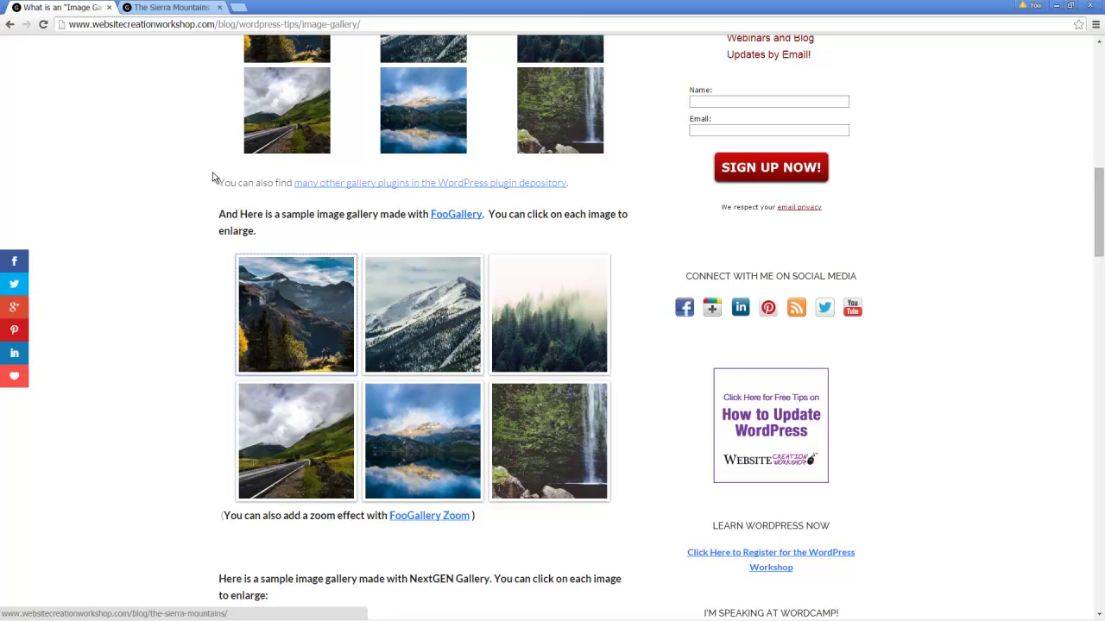
left_click(181, 13)
scroll(494, 429, "down", 3)
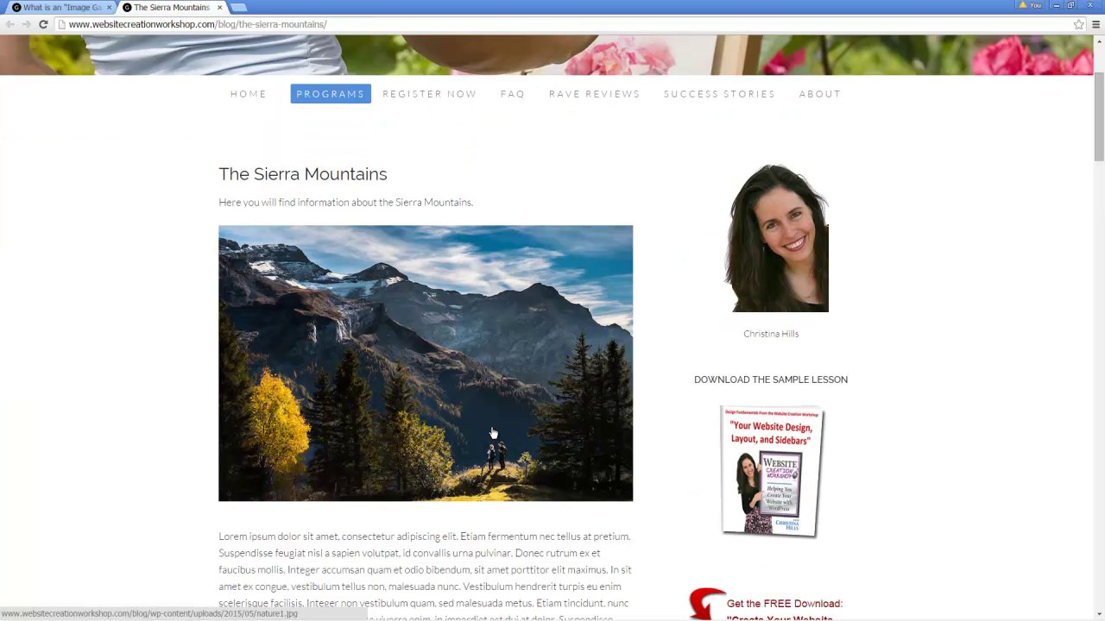
scroll(494, 429, "up", 2)
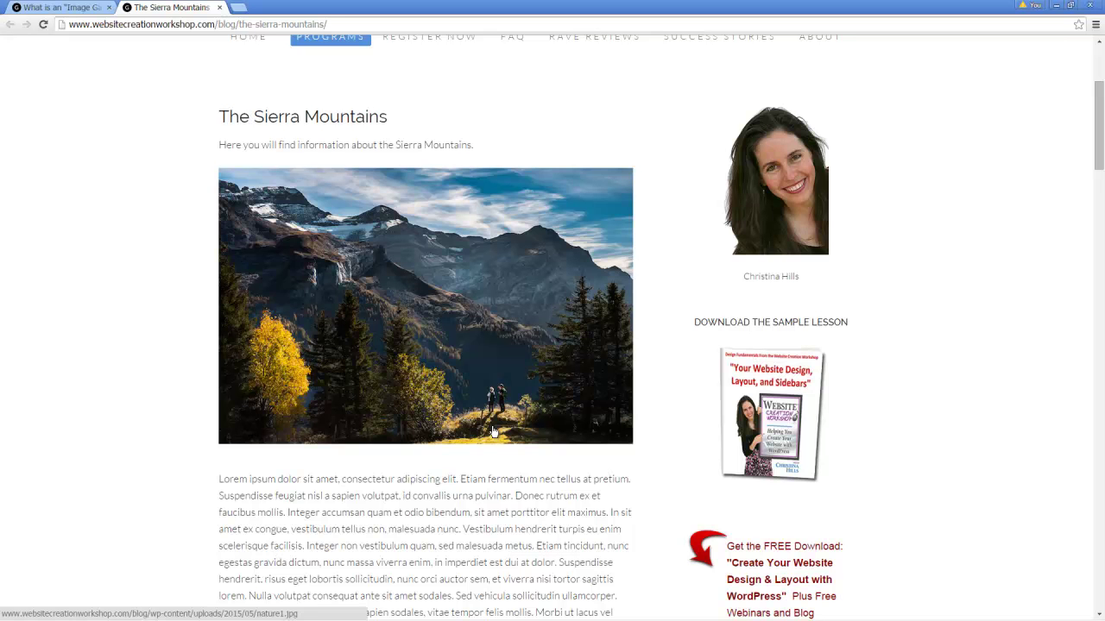
left_click(60, 7)
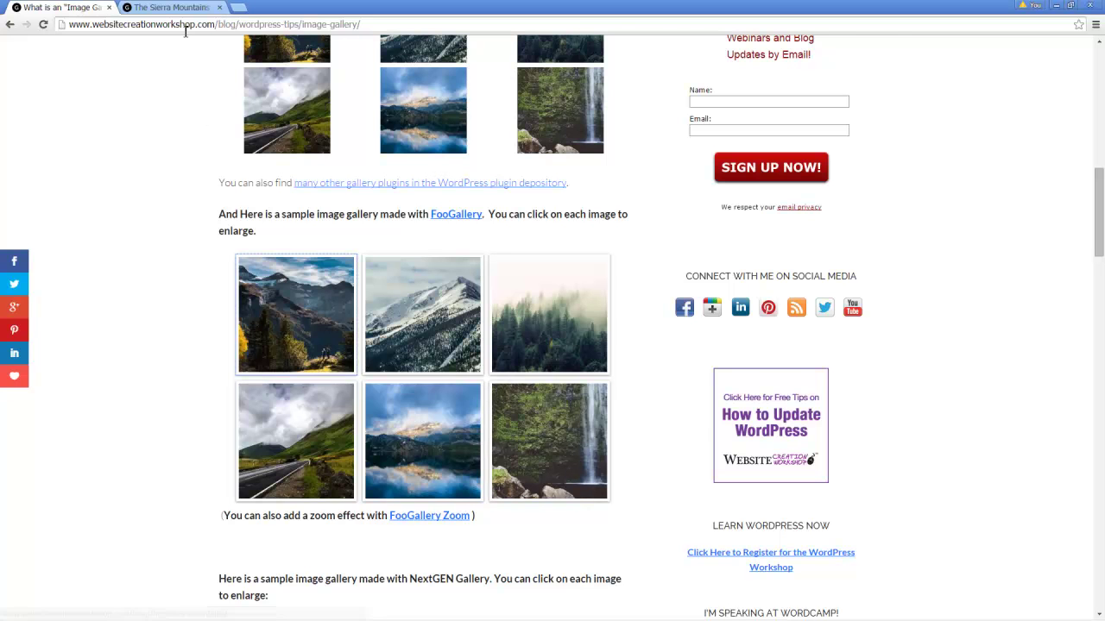
left_click(169, 7)
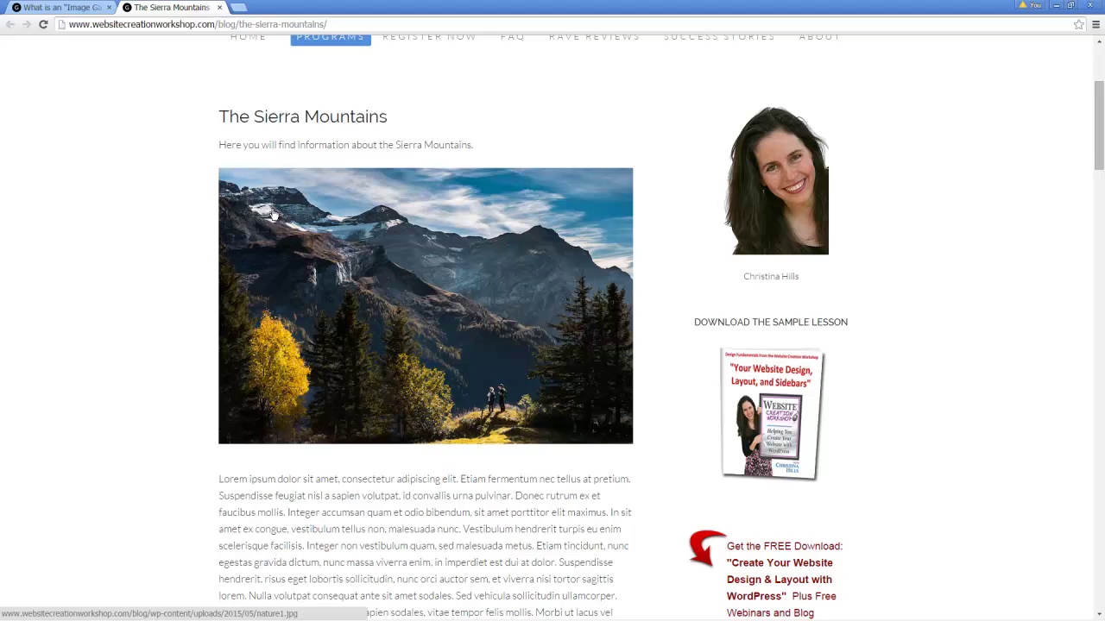
Close the Sierra Mountains page, view the external site linked from the FooGallery's snowy mountain image, and return to the post
left_click(219, 7)
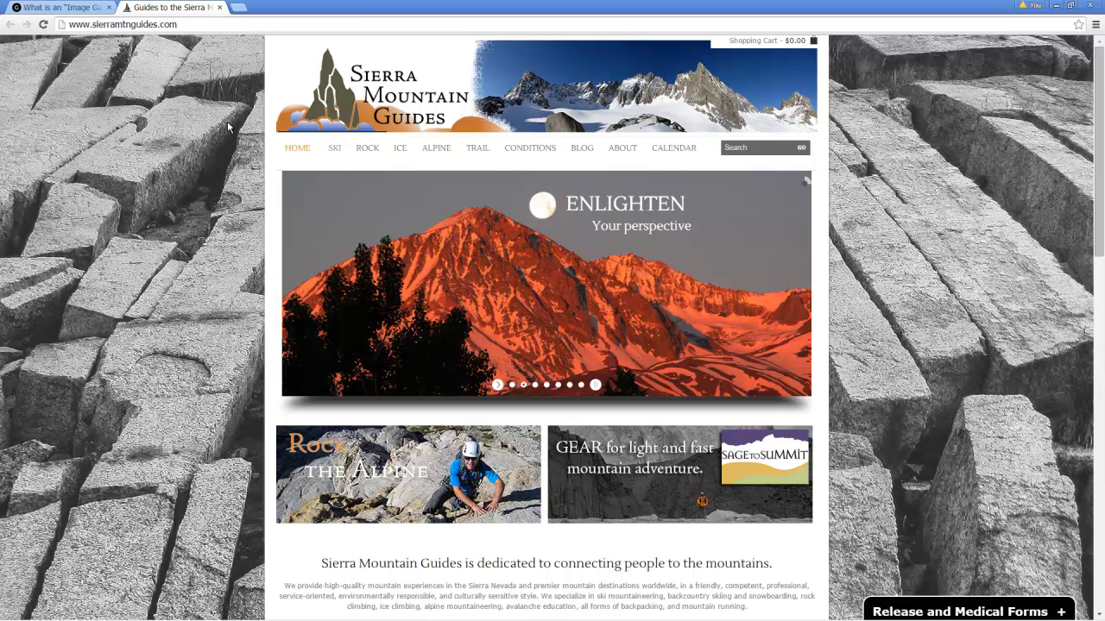
left_click(90, 10)
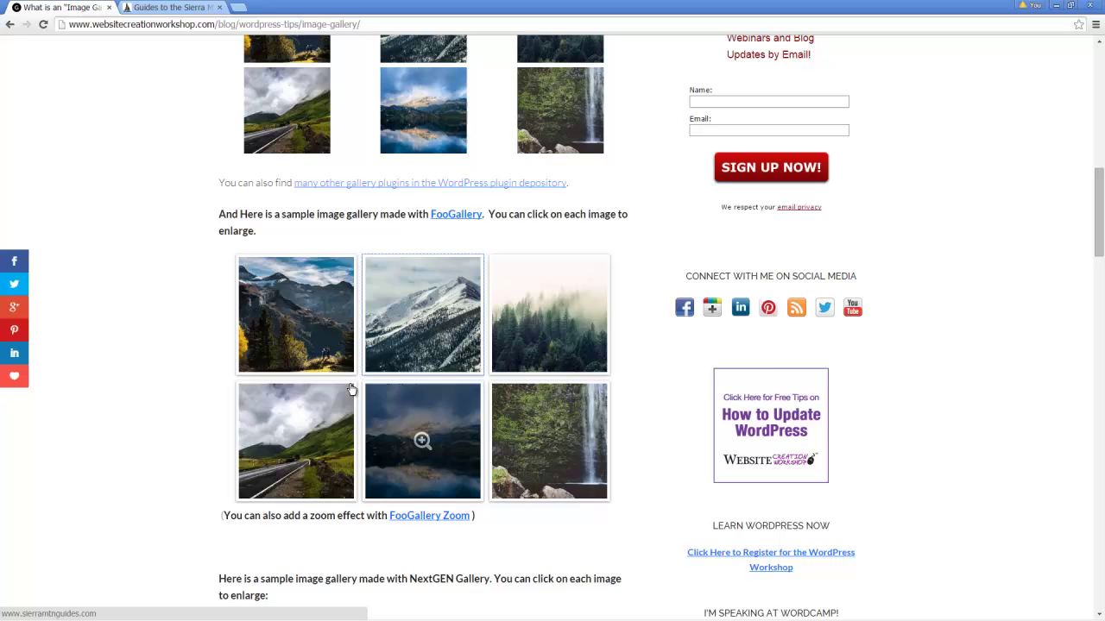
Enlarge images of the NextGEN Gallery sample, advance through the slides from the first image, and close the enlarged views
scroll(219, 383, "down", 3)
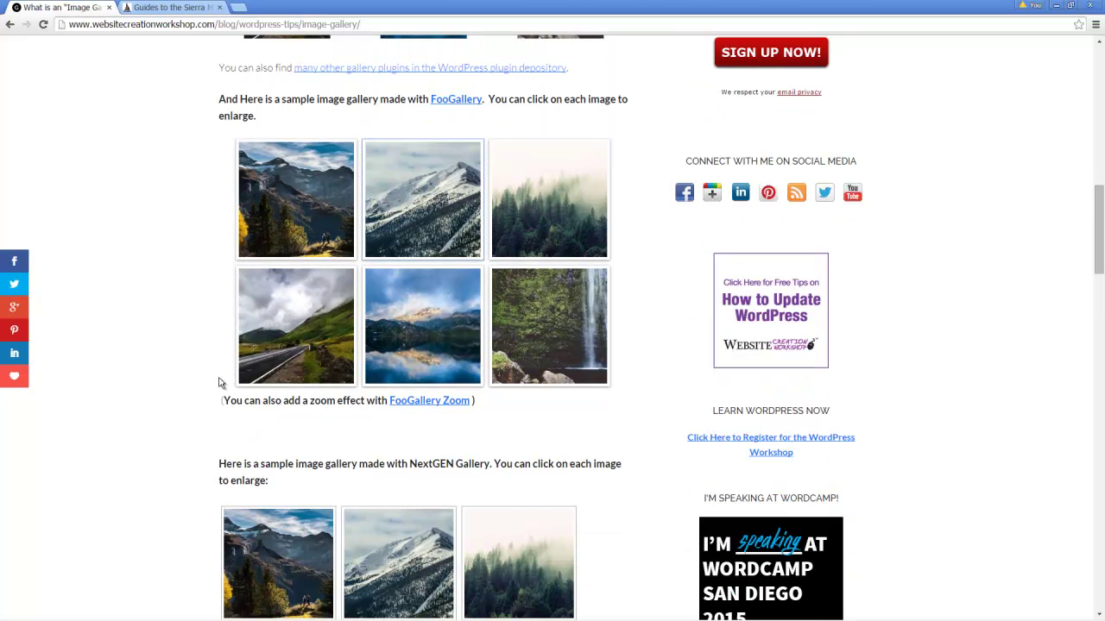
scroll(219, 383, "down", 2)
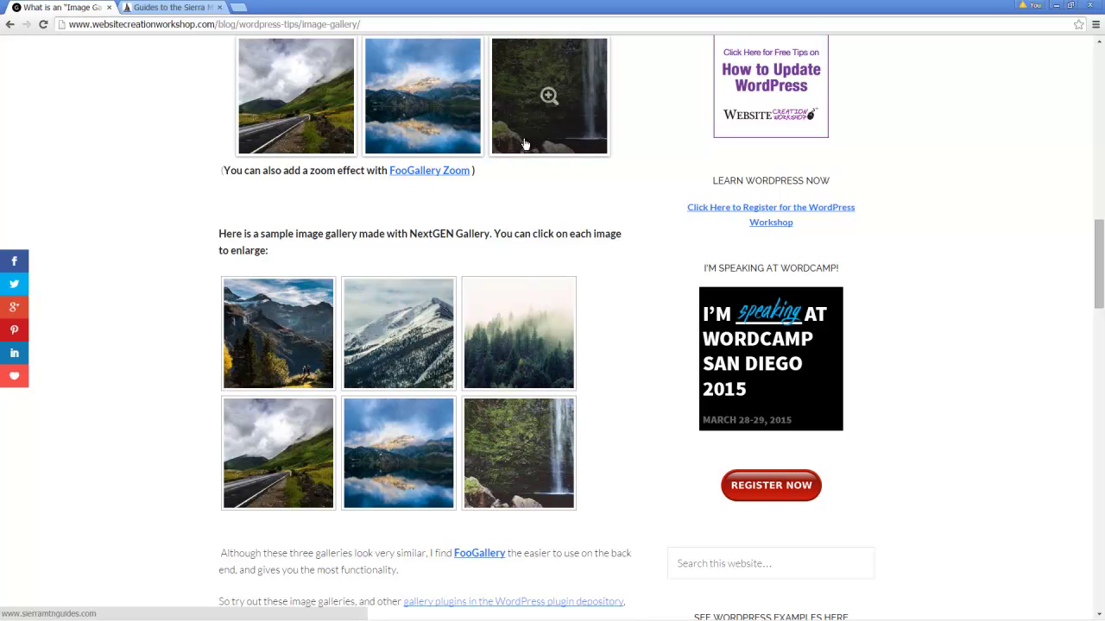
left_click(293, 347)
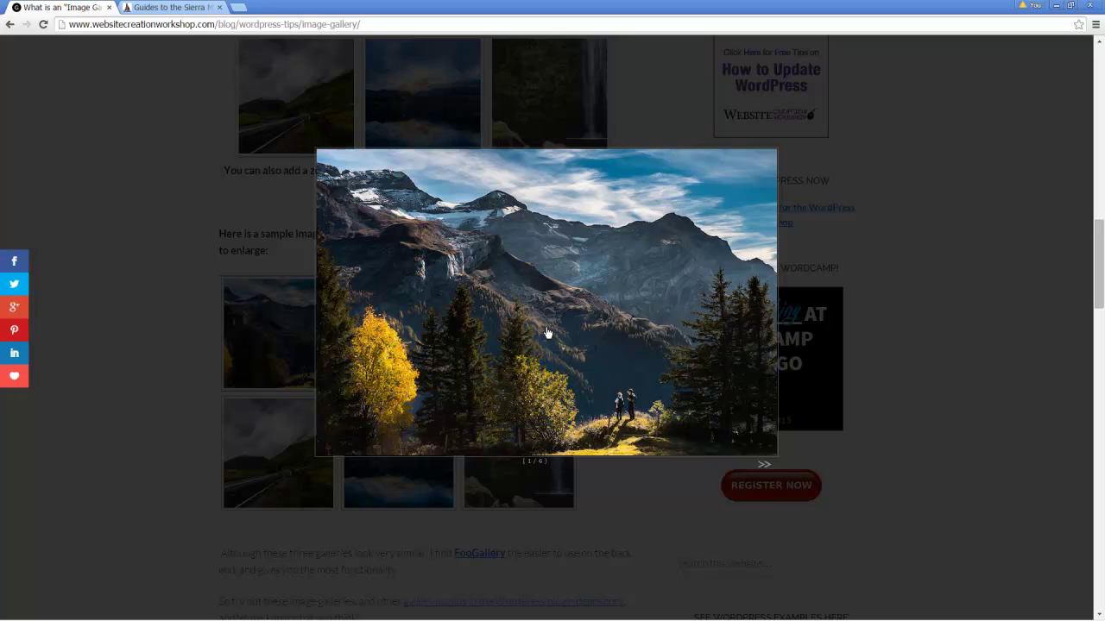
left_click(763, 465)
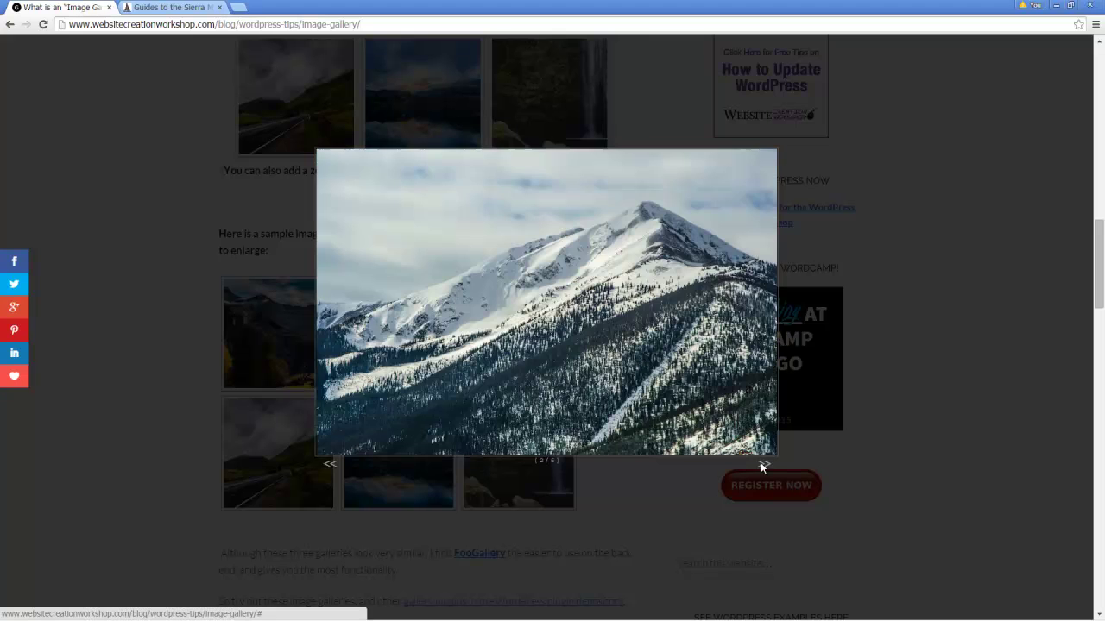
left_click(760, 462)
left_click(626, 343)
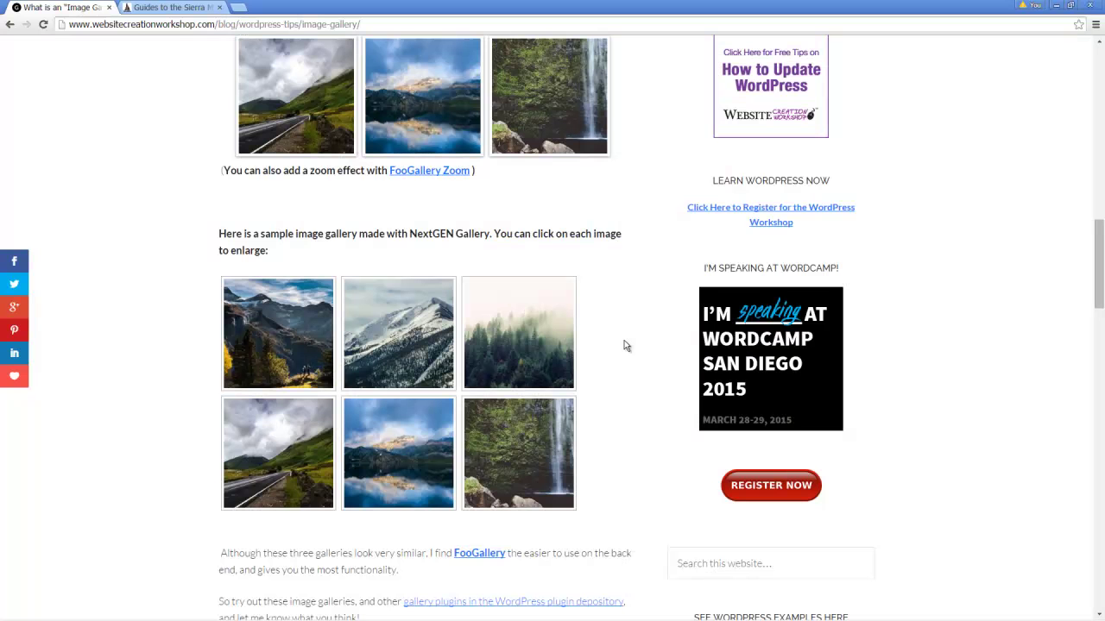
left_click(494, 337)
left_click(552, 329)
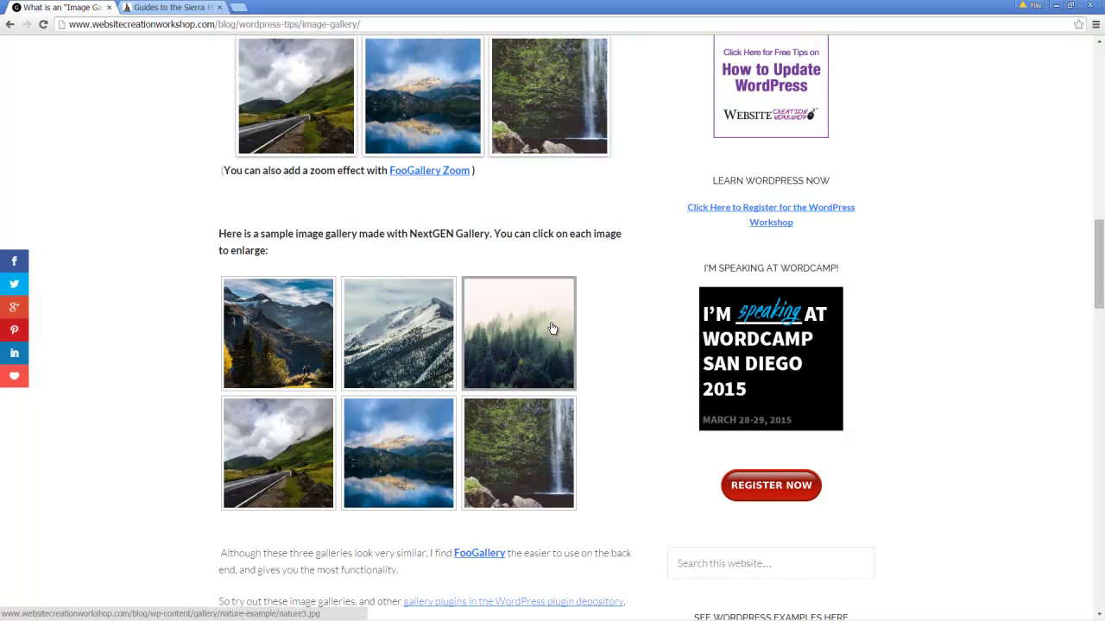
left_click(413, 353)
left_click(489, 334)
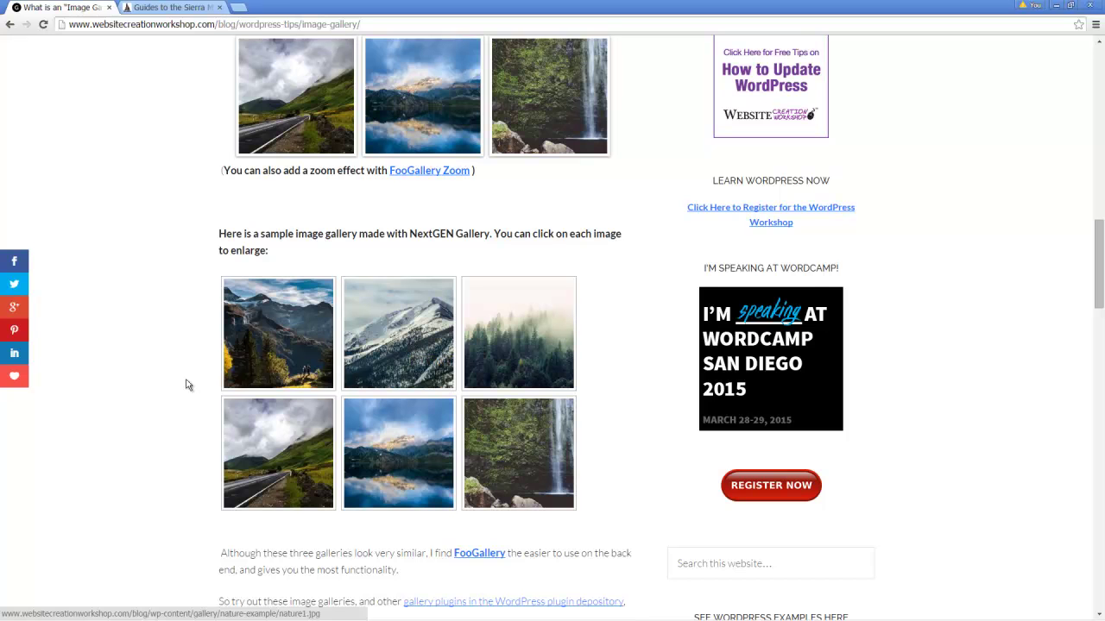
Review the three sample galleries in the post and switch to the Firefox window with that post in the WordPress editor
scroll(180, 385, "down", 1)
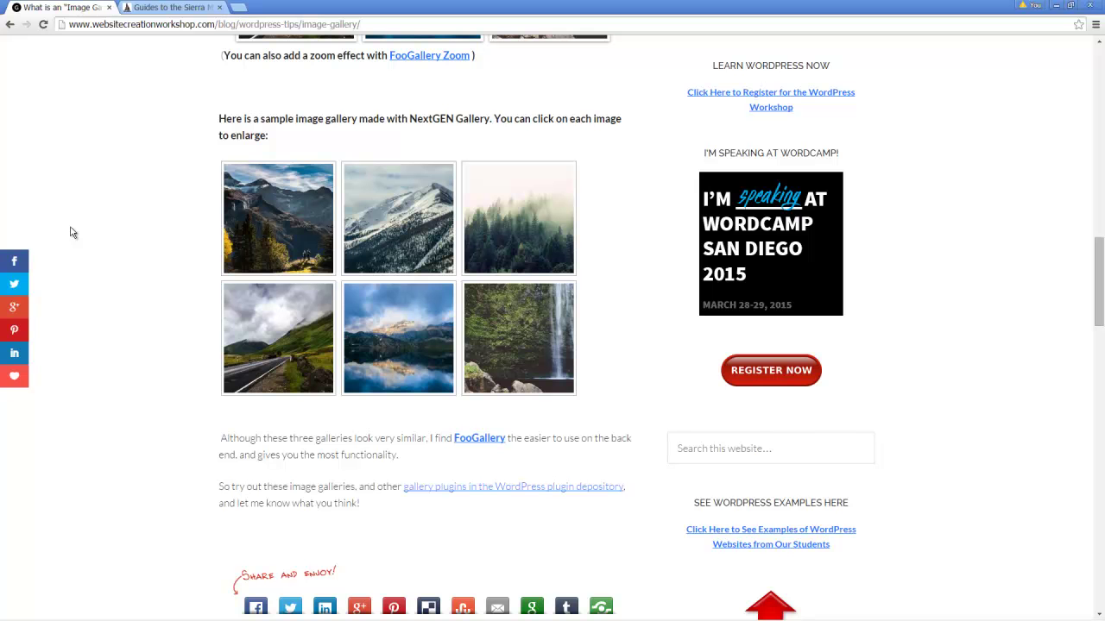
scroll(73, 232, "up", 9)
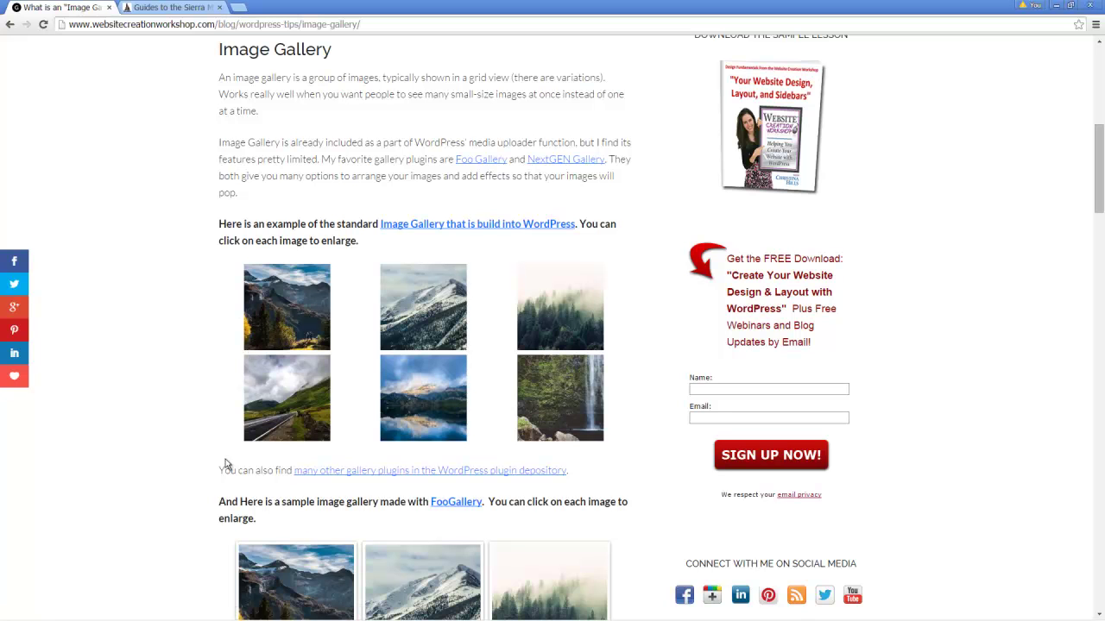
left_click(188, 612)
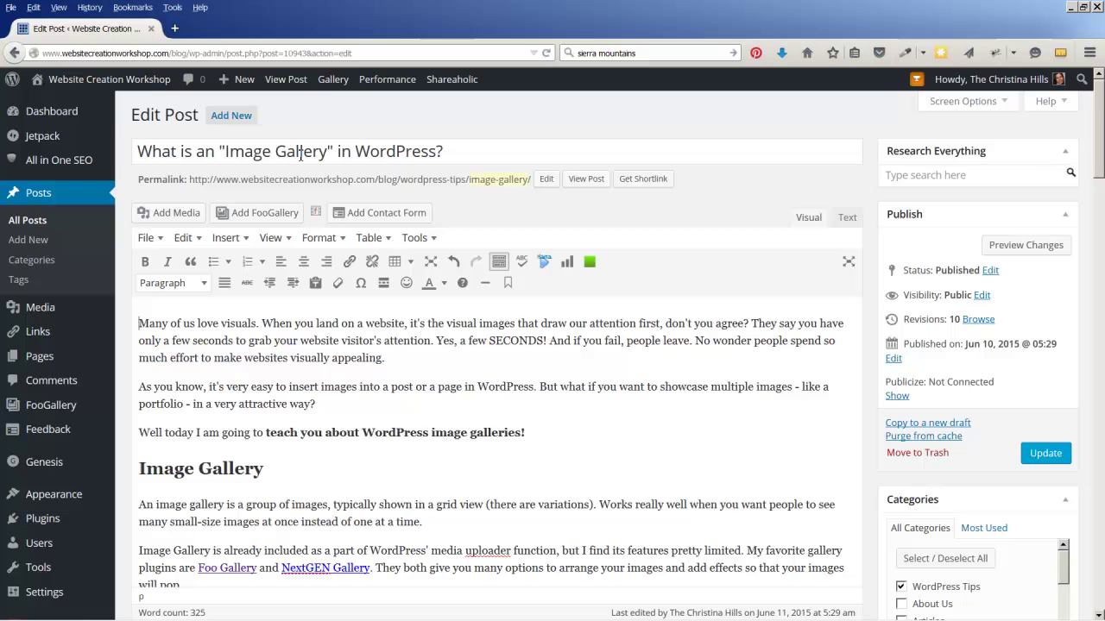
Open the post's built-in image gallery for editing and examine the Link To options in its gallery settings
scroll(543, 423, "down", 5)
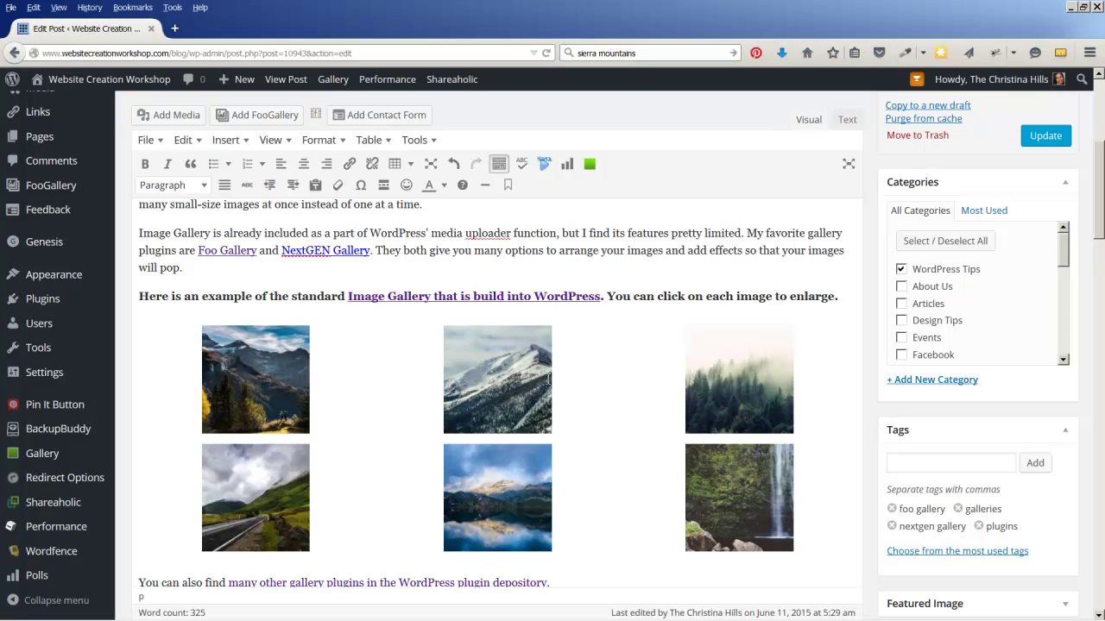
left_click(437, 385)
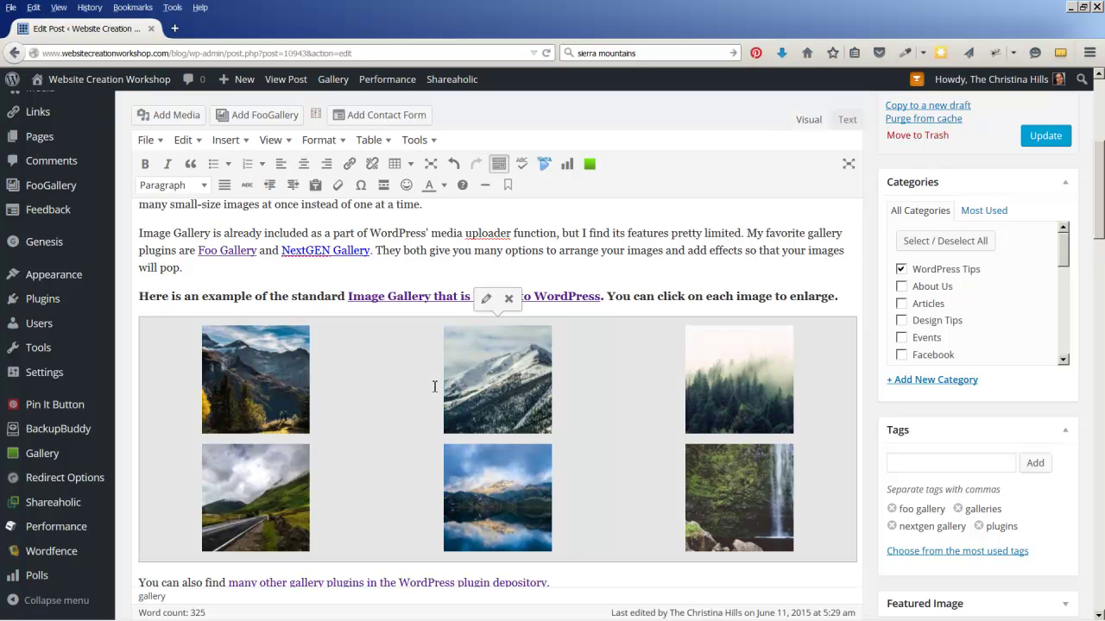
left_click(485, 305)
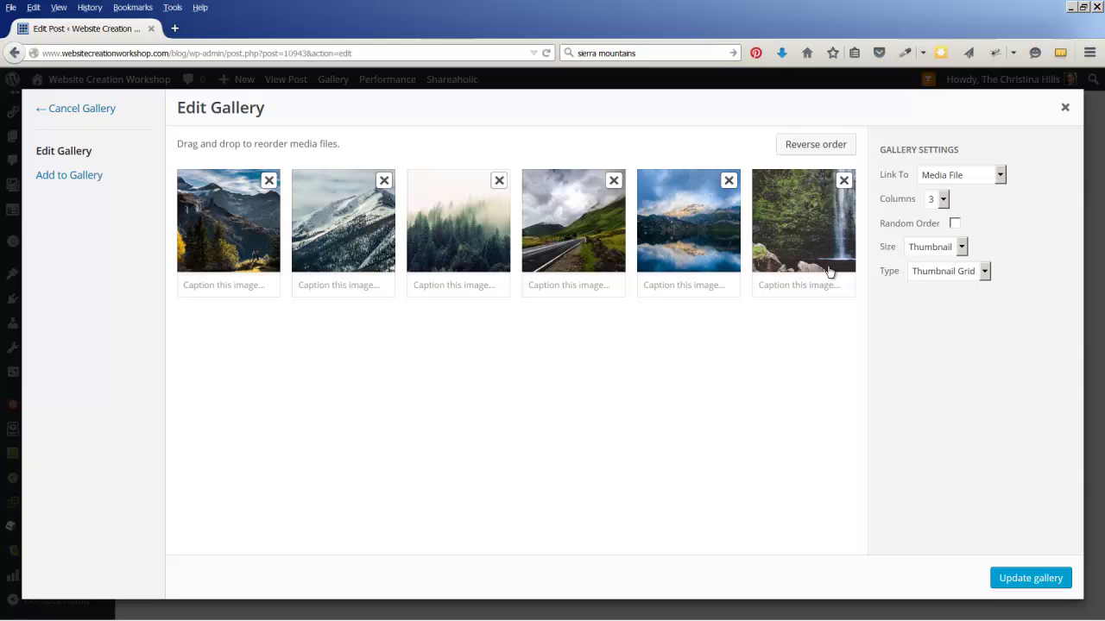
left_click(982, 177)
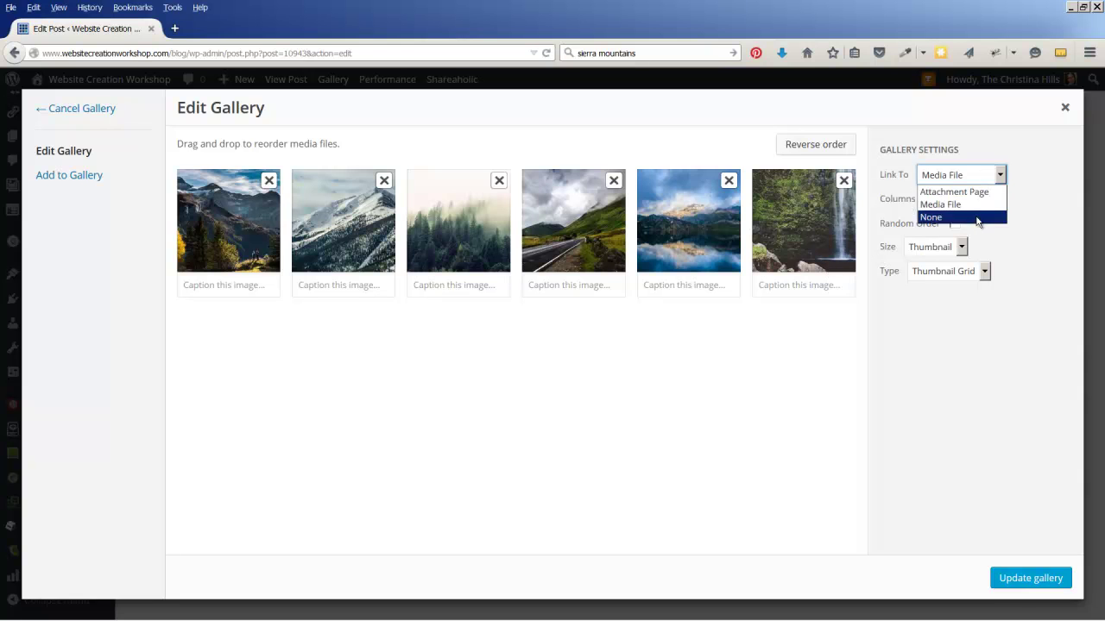
left_click(1062, 186)
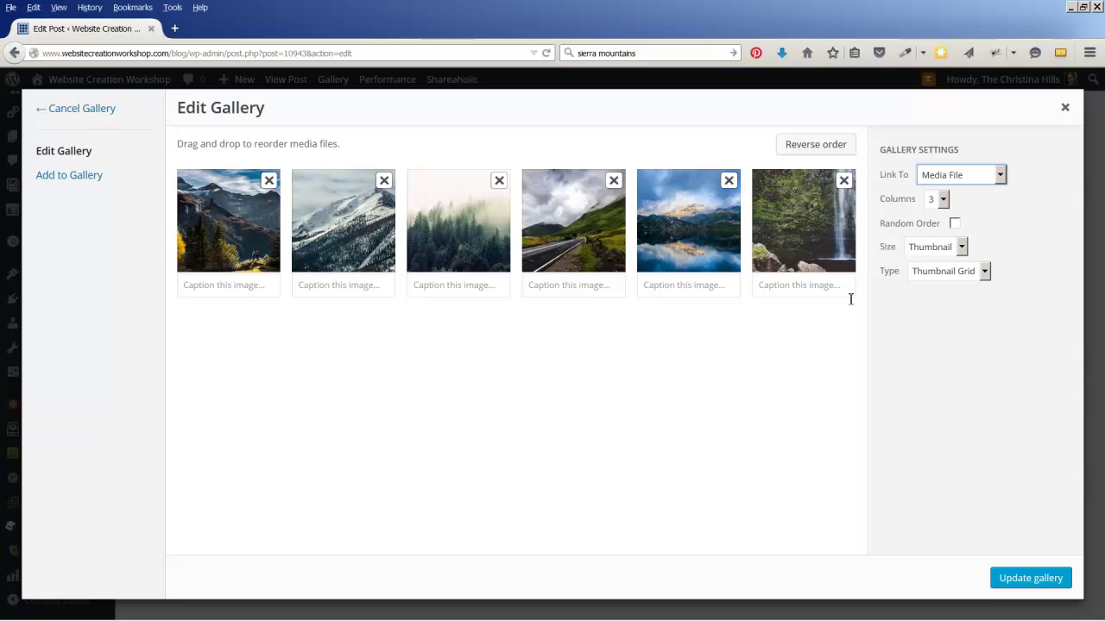
Check the built-in gallery's Link To options, close its settings without updating, and open the FooGallery sample in the post for editing
left_click(957, 182)
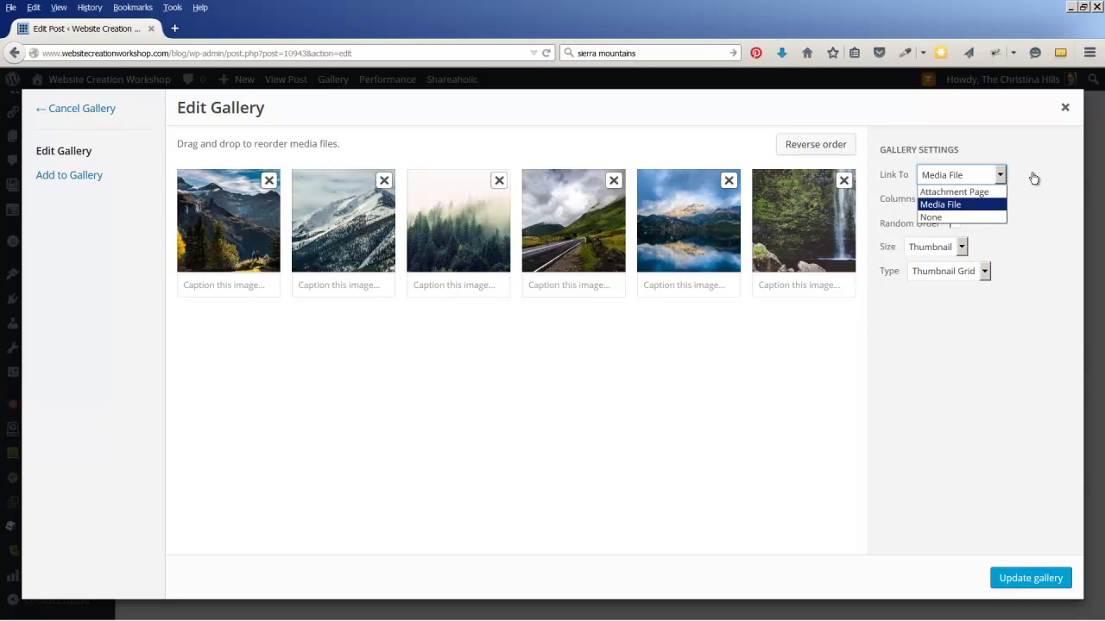
left_click(1065, 107)
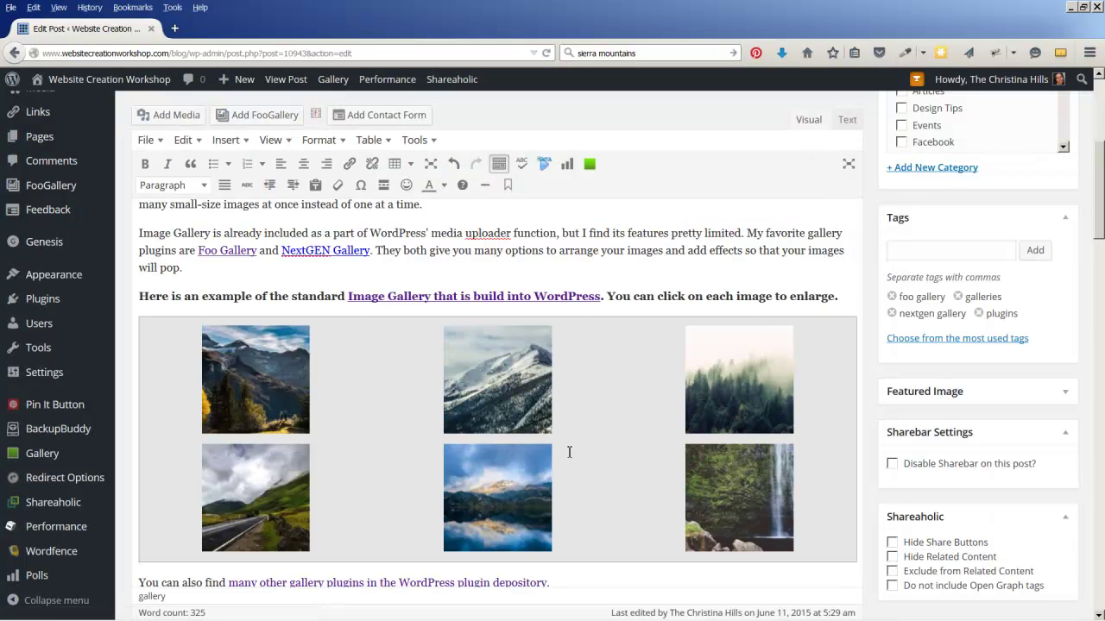
scroll(569, 451, "down", 5)
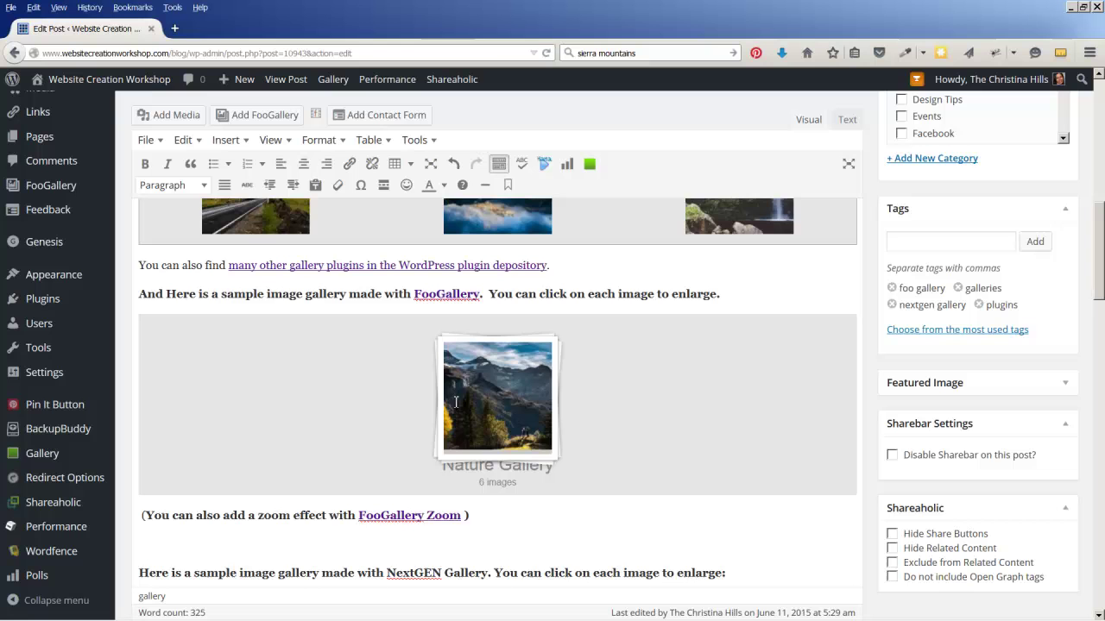
left_click(458, 401)
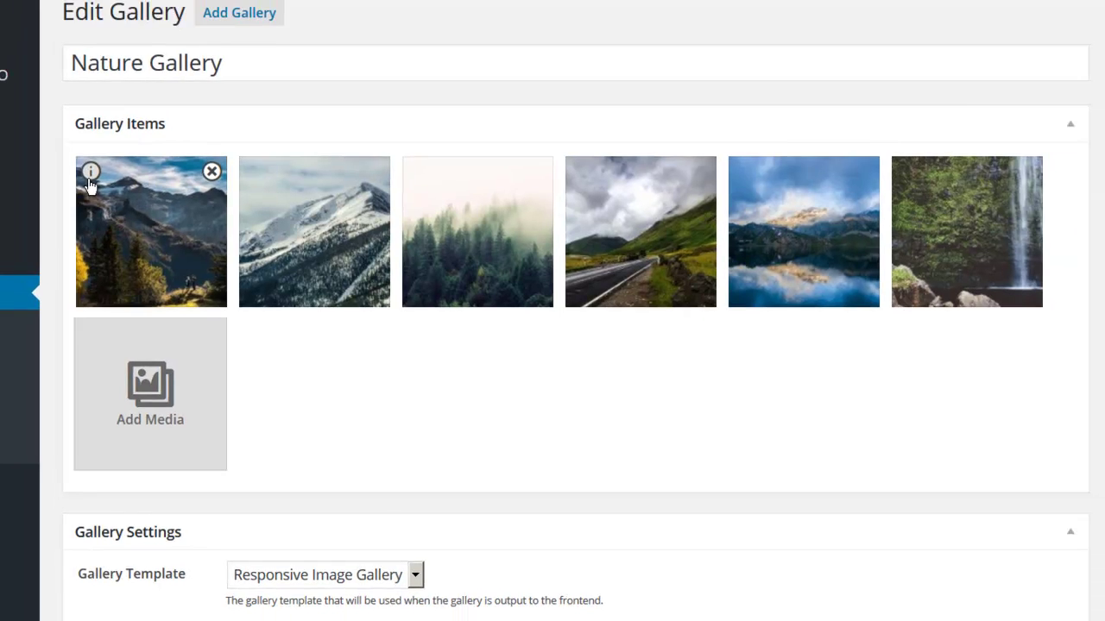
Examine the FooGallery Custom URL and Custom Target options of the nature1 image, and close its attachment details
left_click(140, 393)
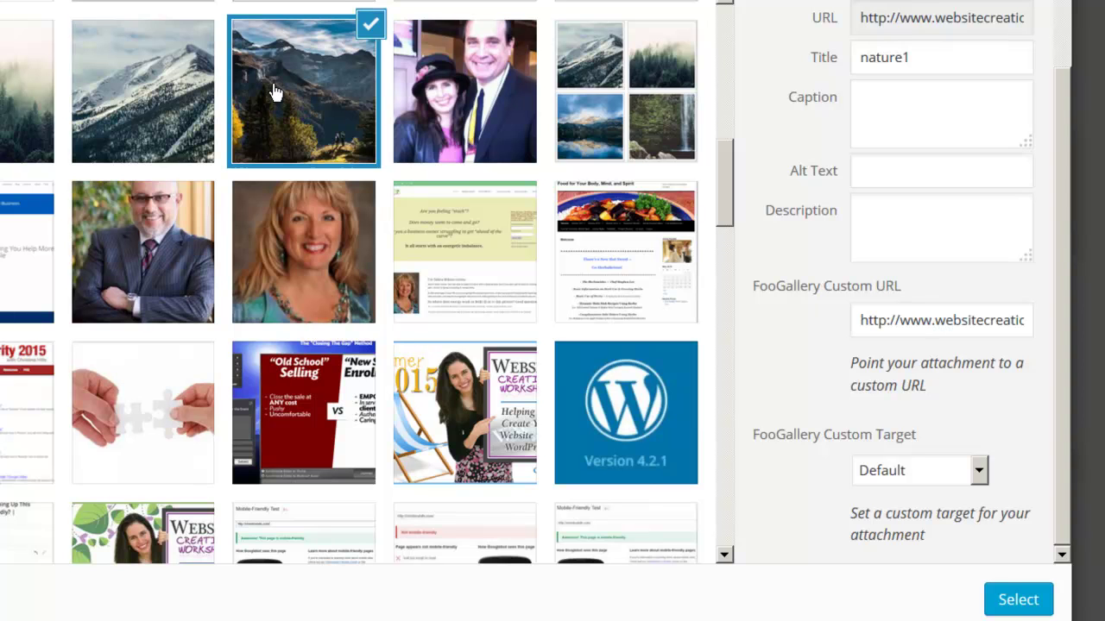
left_click(880, 473)
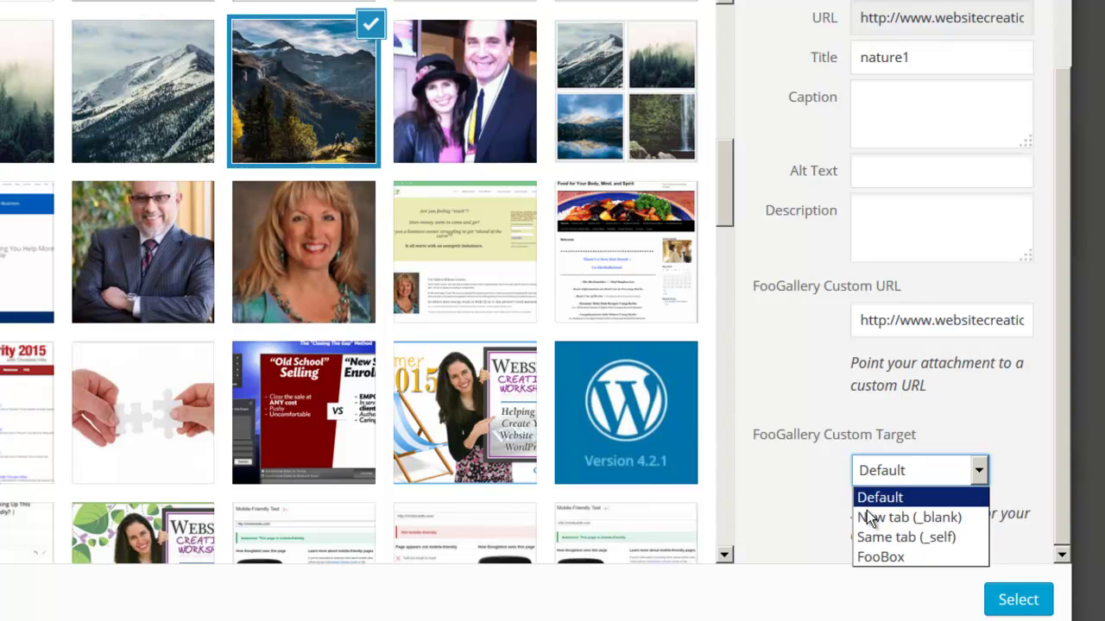
left_click(815, 508)
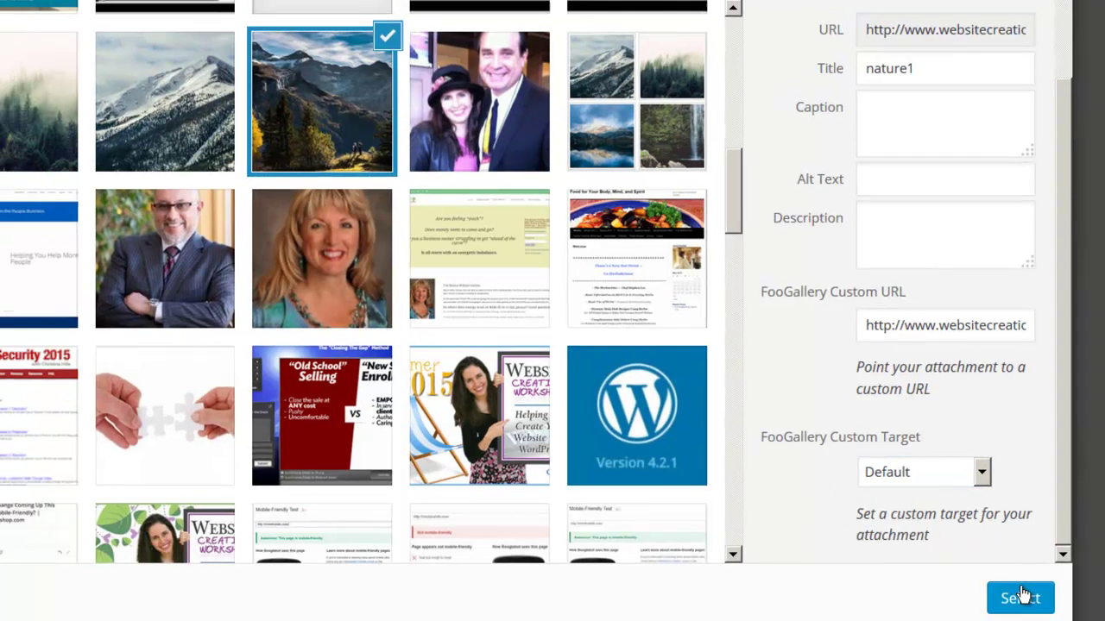
left_click(1068, 112)
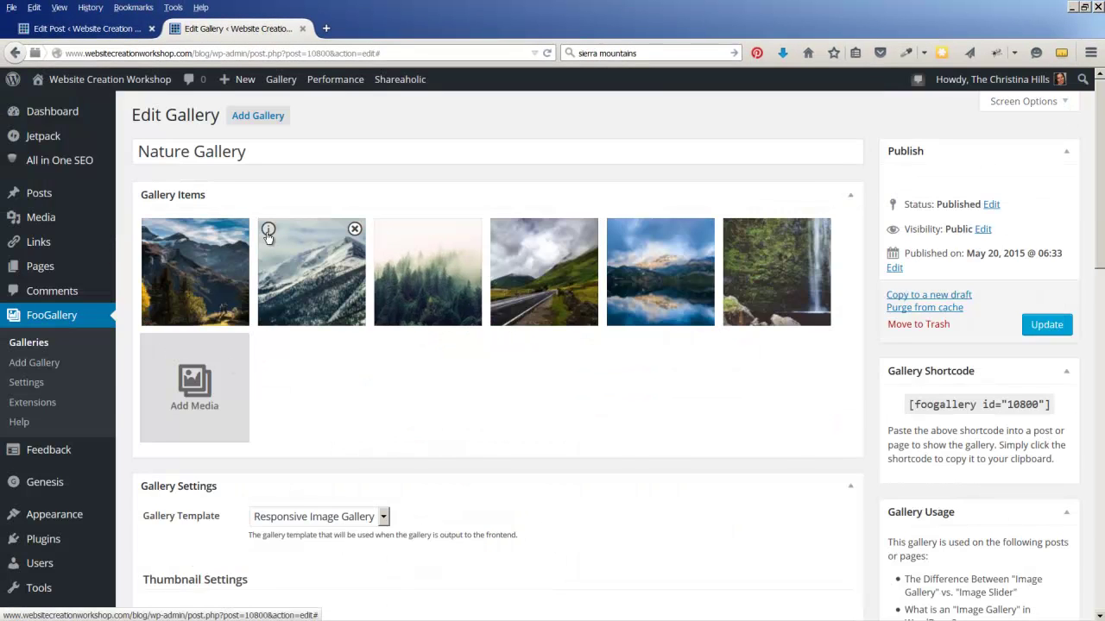
Inspect the FooGallery Custom URL in the attachment details of the nature2 image and close them
left_click(268, 232)
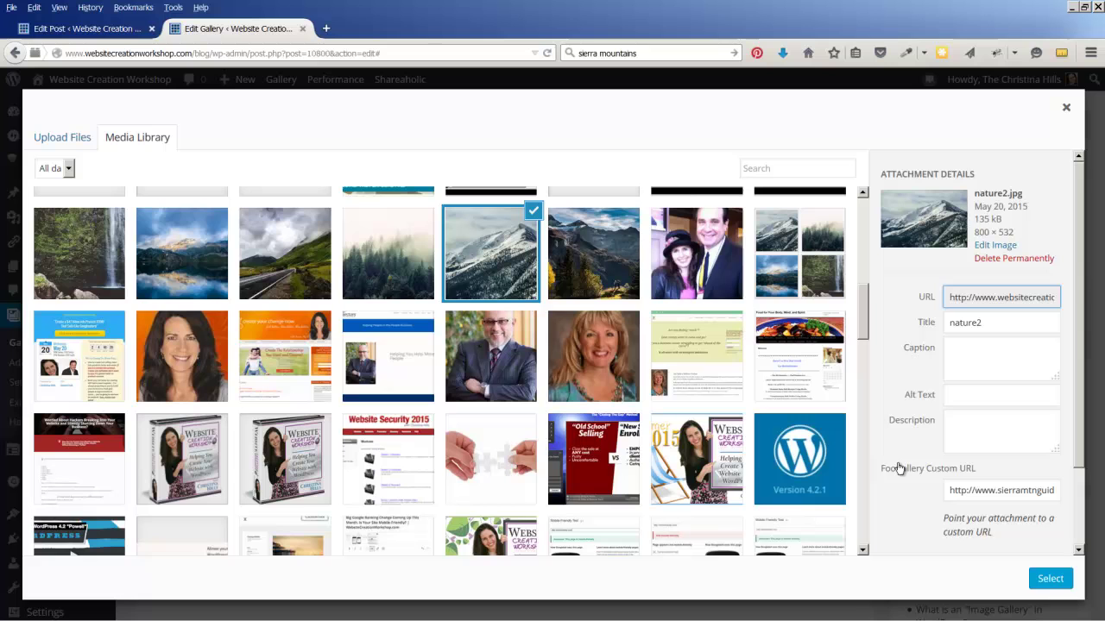
left_click_drag(947, 492, 1073, 499)
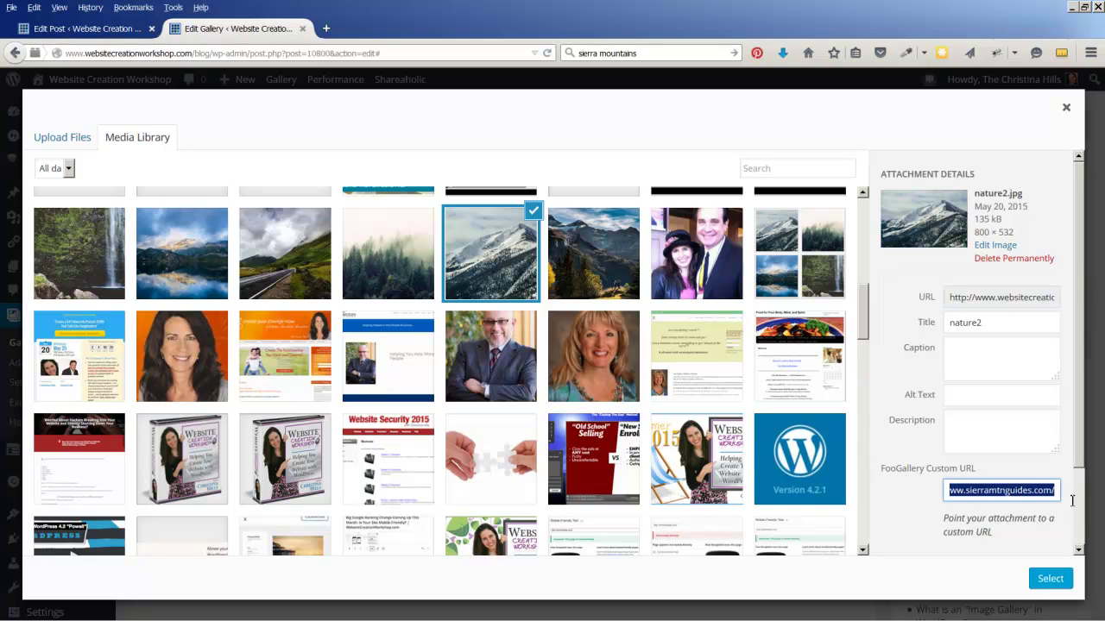
left_click(920, 508)
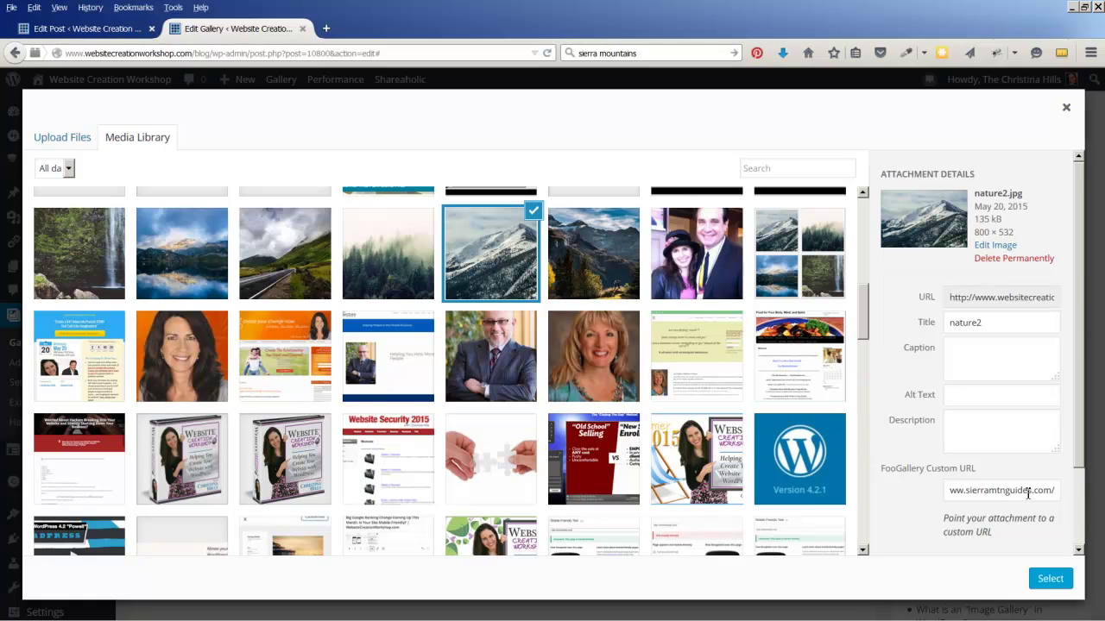
left_click(1065, 108)
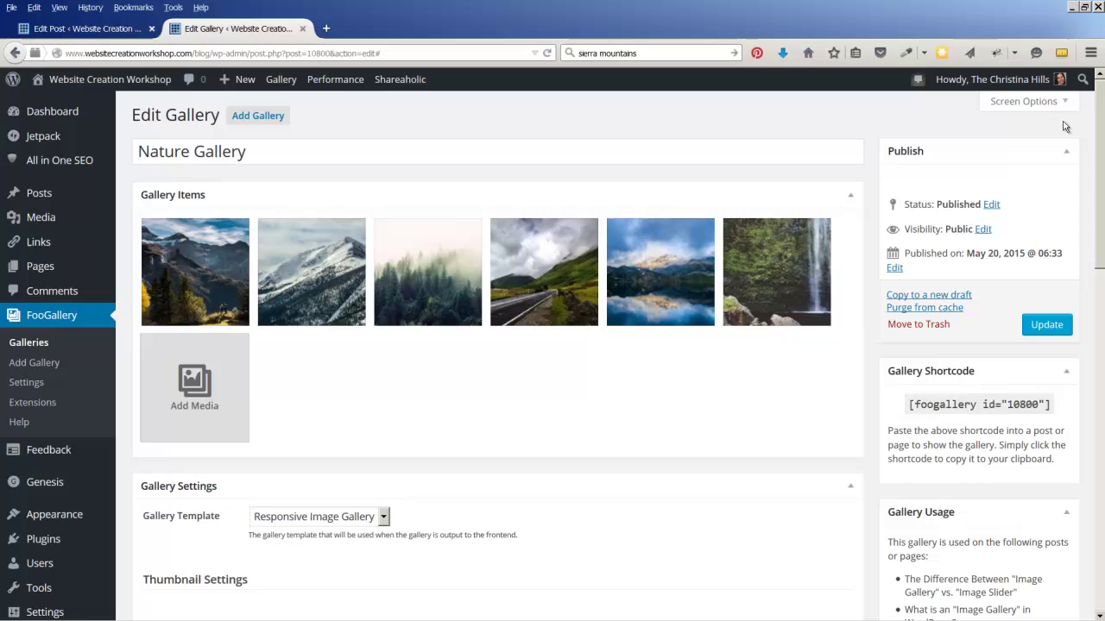
Preview several thumbnail border styles for the Nature Gallery and select the square white border
scroll(512, 437, "down", 2)
scroll(512, 436, "down", 5)
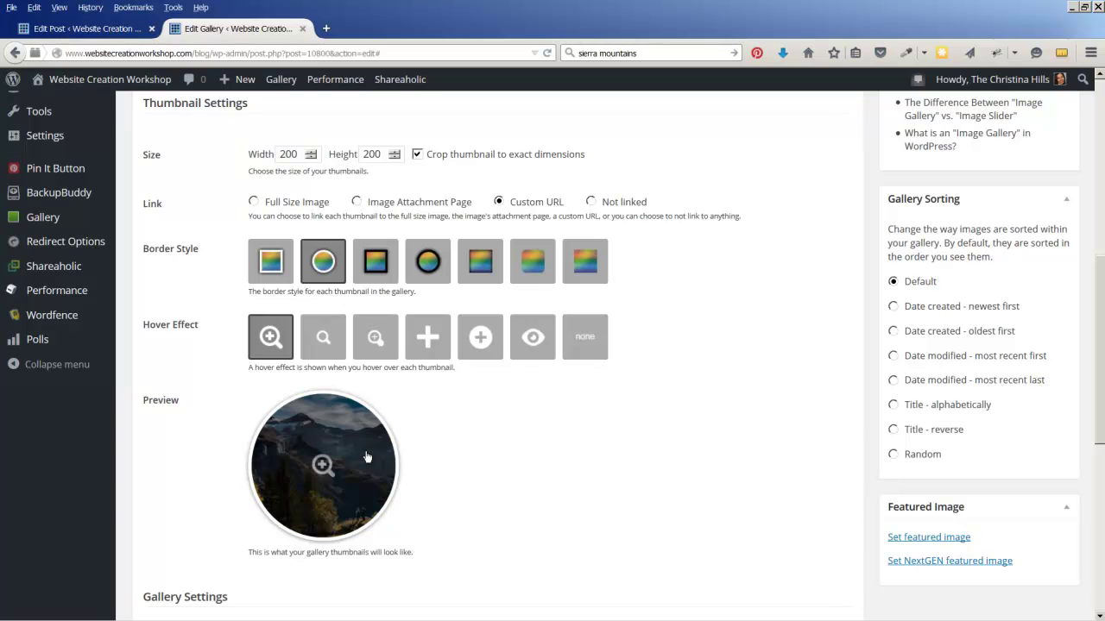
left_click(283, 262)
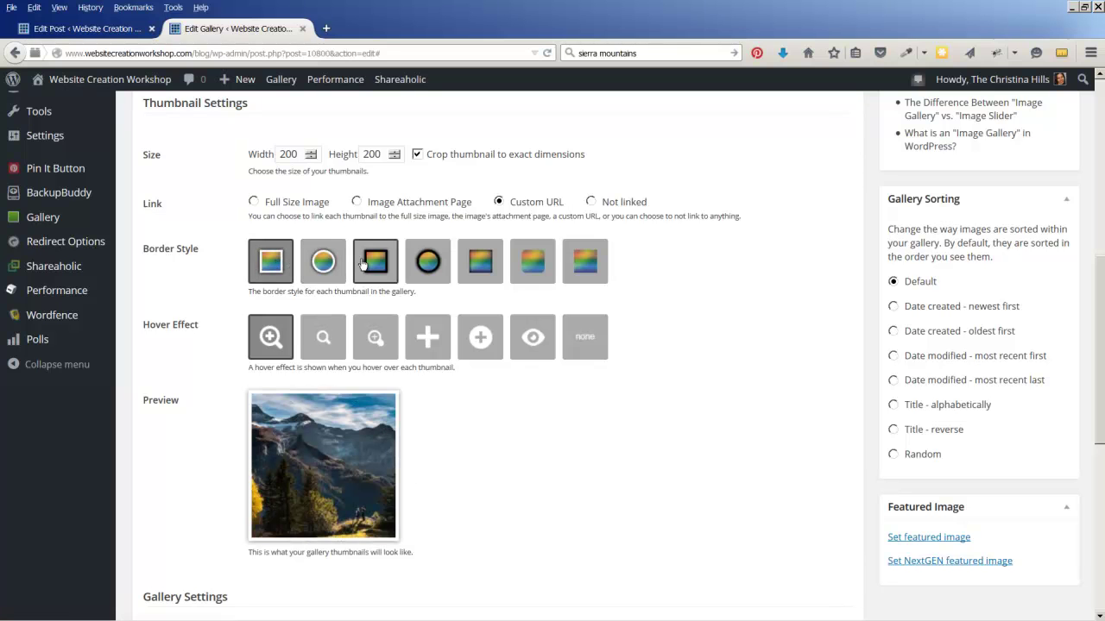
left_click(364, 265)
left_click(428, 261)
left_click(480, 261)
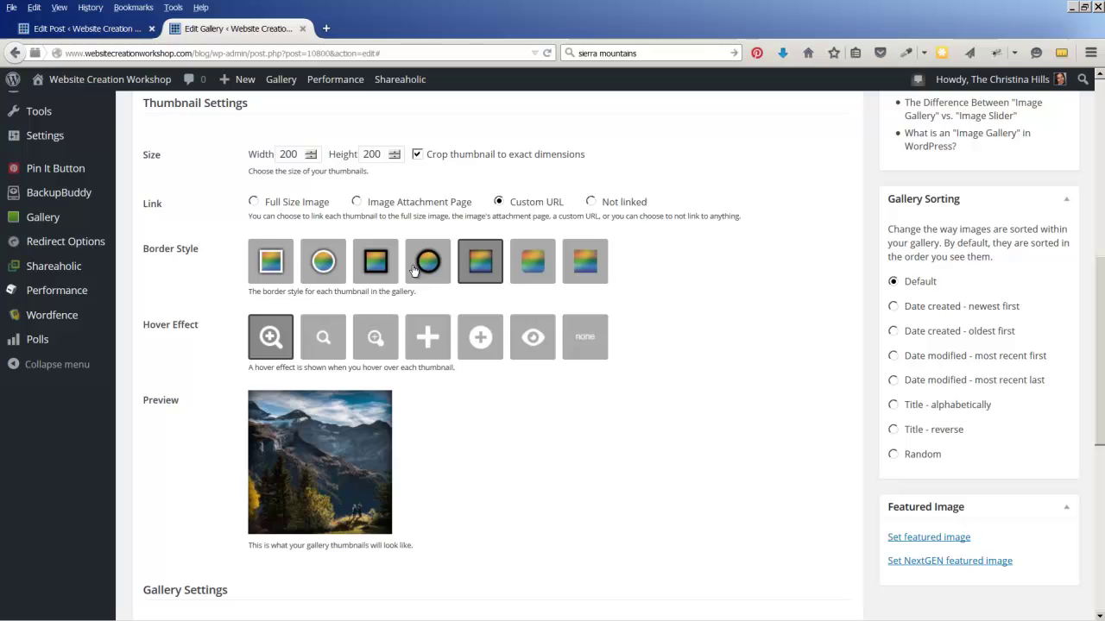
left_click(271, 262)
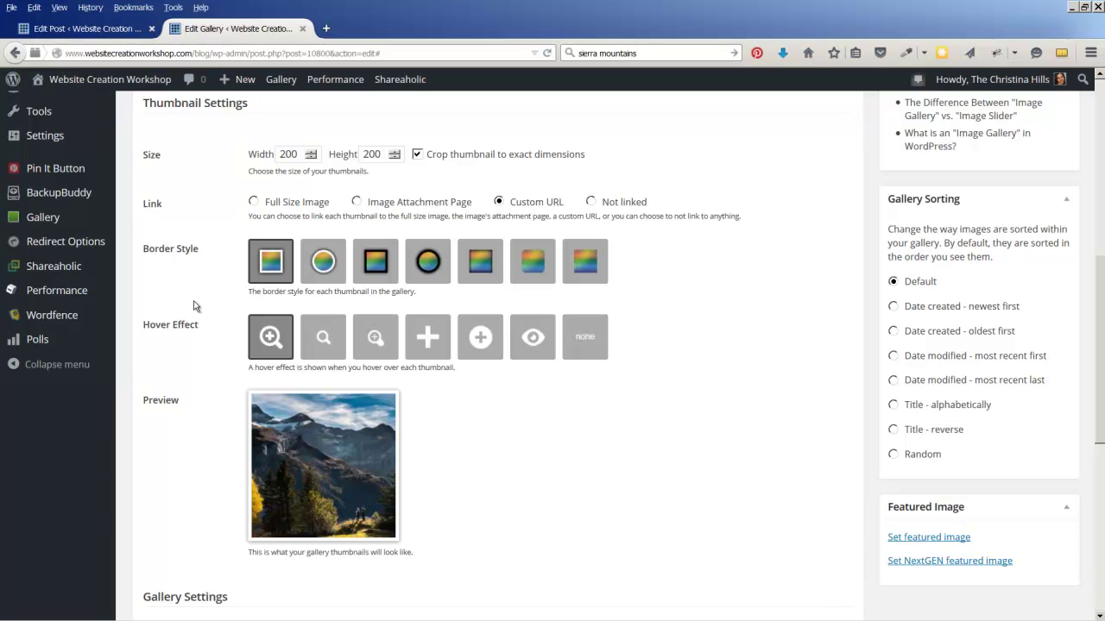
Return to the post editor, open the NextGEN Gallery window, and view the settings of the nature-example gallery
left_click(121, 28)
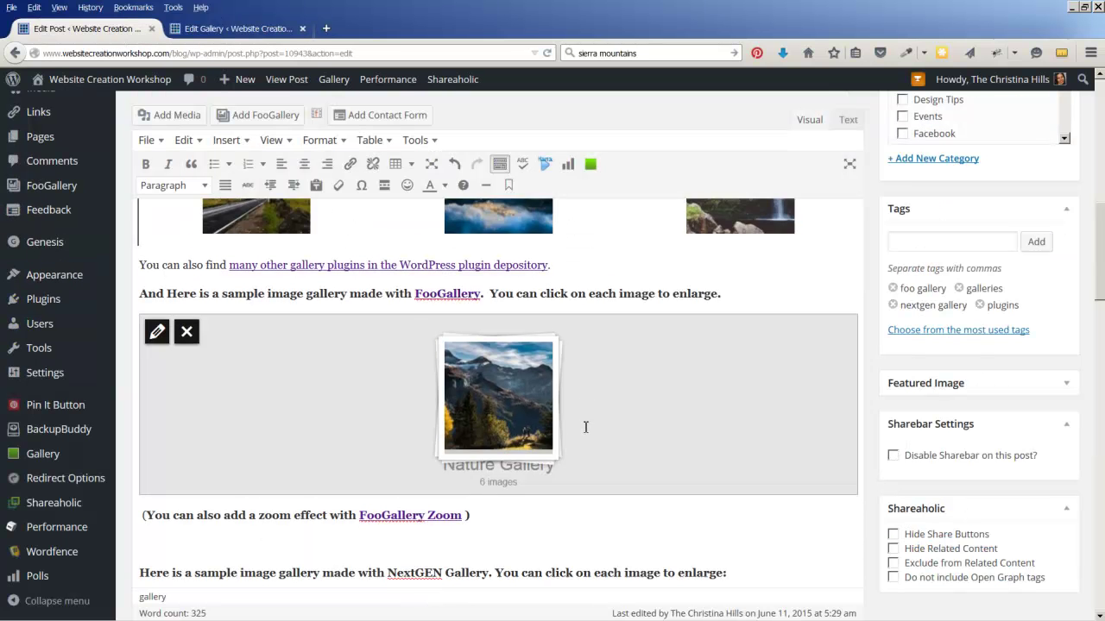
scroll(585, 427, "down", 3)
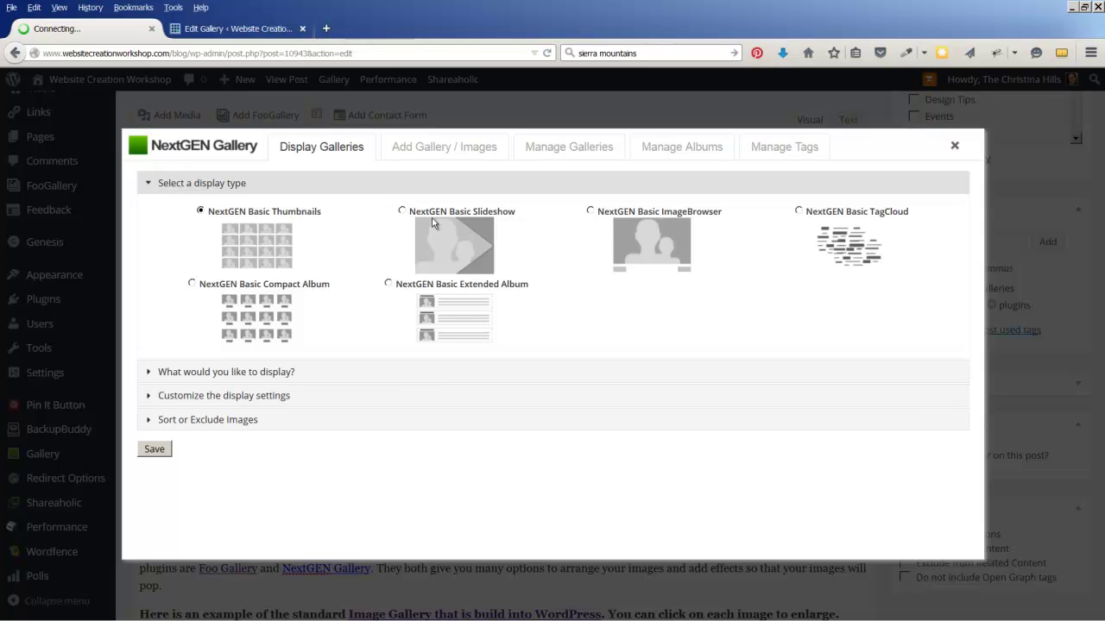
left_click(550, 151)
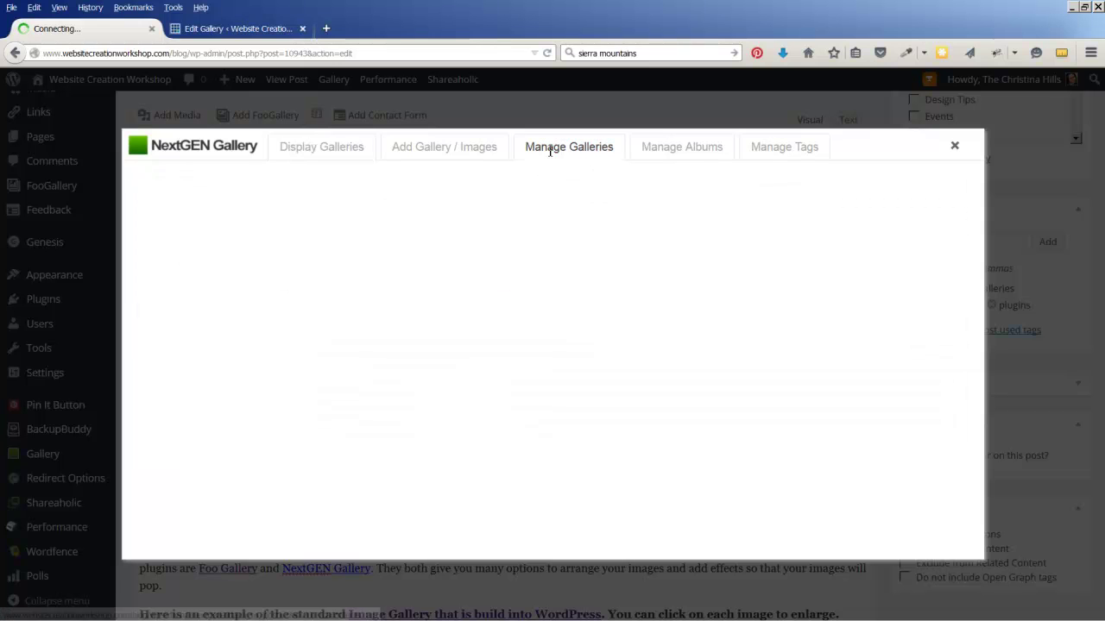
left_click(329, 317)
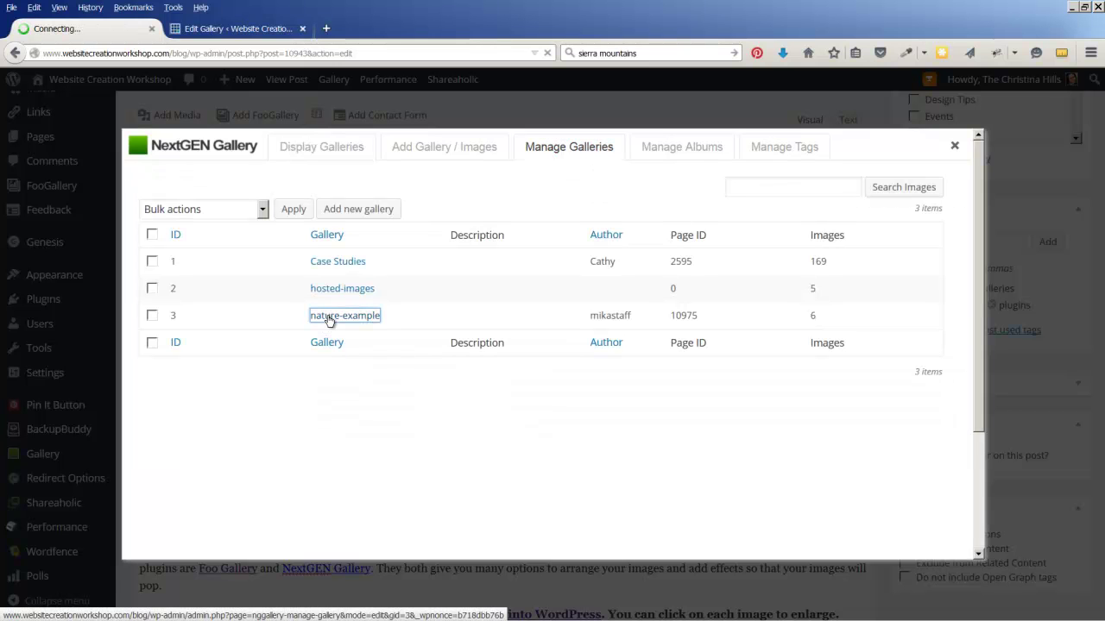
scroll(446, 284, "up", 3)
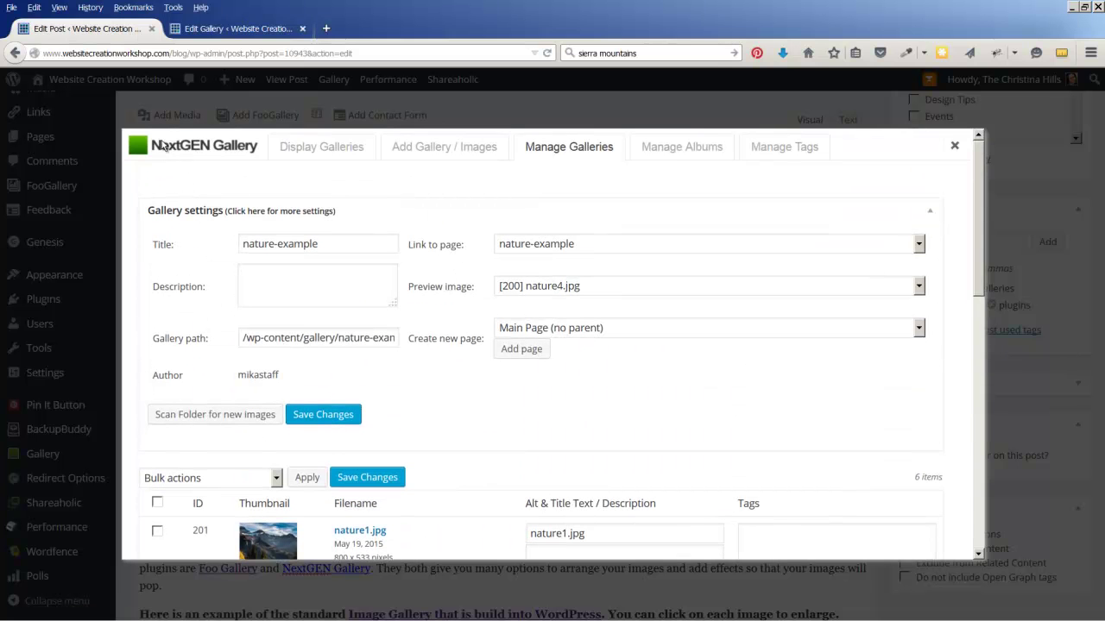
Look over NextGEN Gallery's album management, tag management and display type options, and close its window
left_click(682, 147)
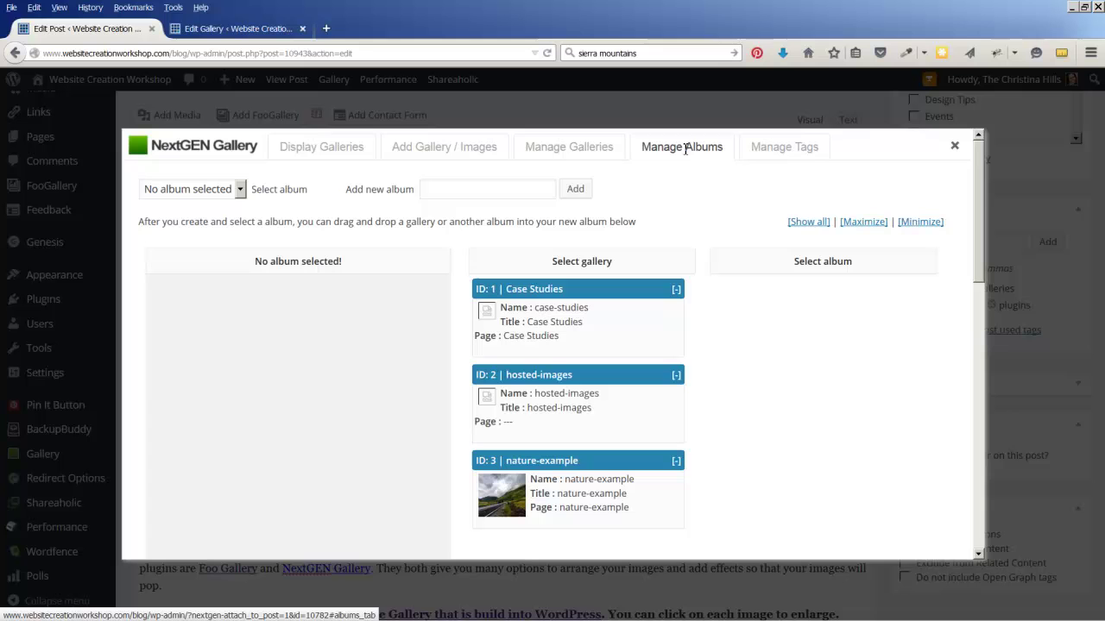
left_click(777, 149)
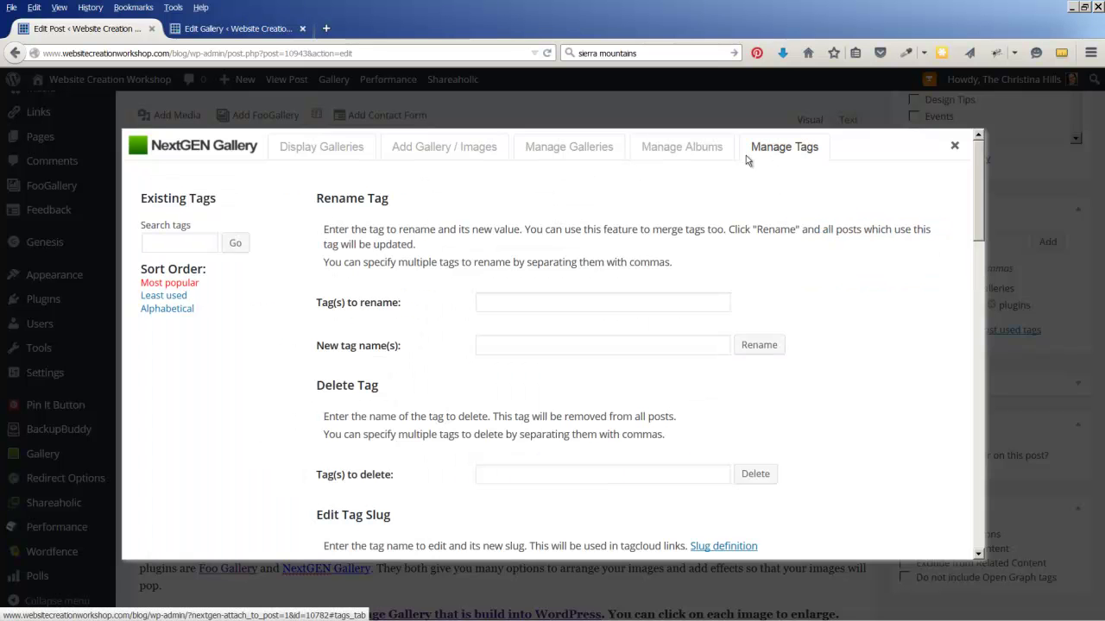
left_click(330, 148)
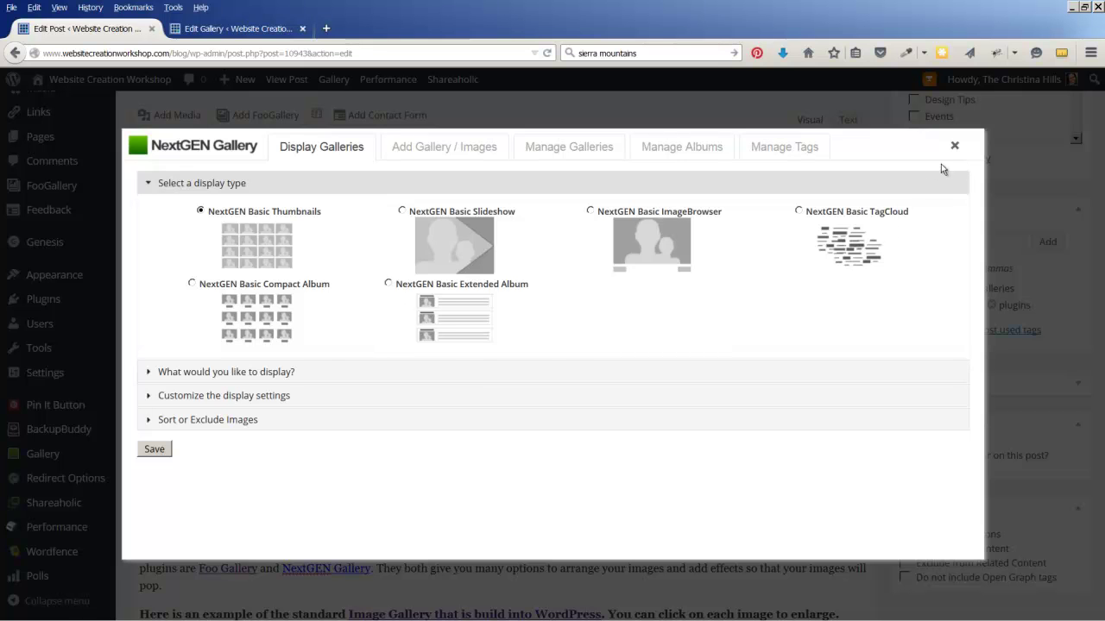
left_click(954, 146)
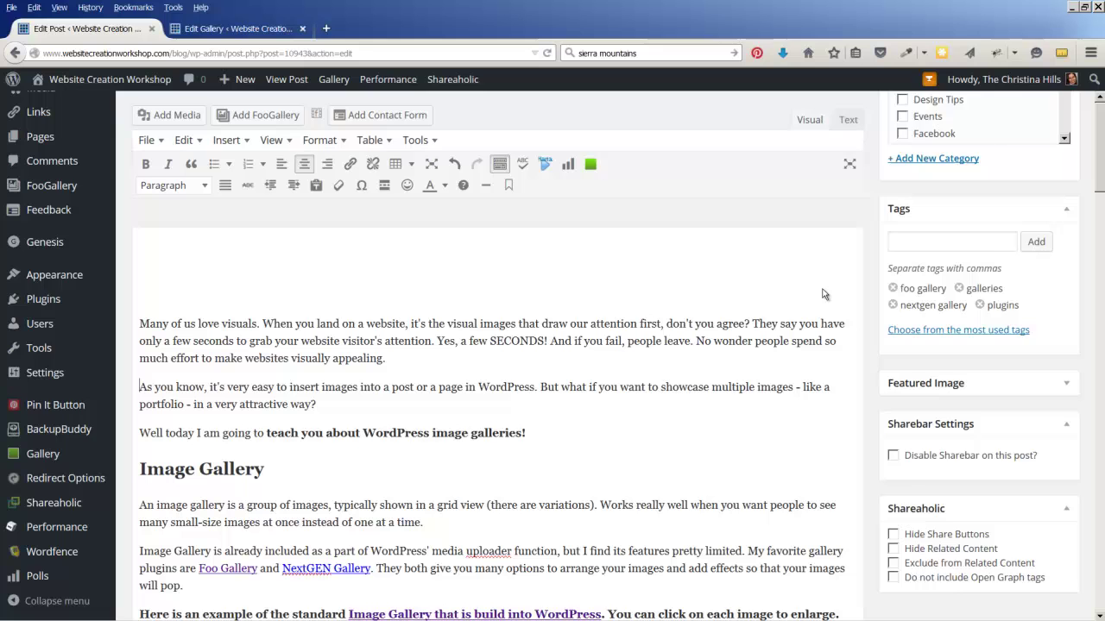
Switch to the Chrome window with the published post, review its sample galleries, and return to the start of the post
scroll(827, 295, "up", 5)
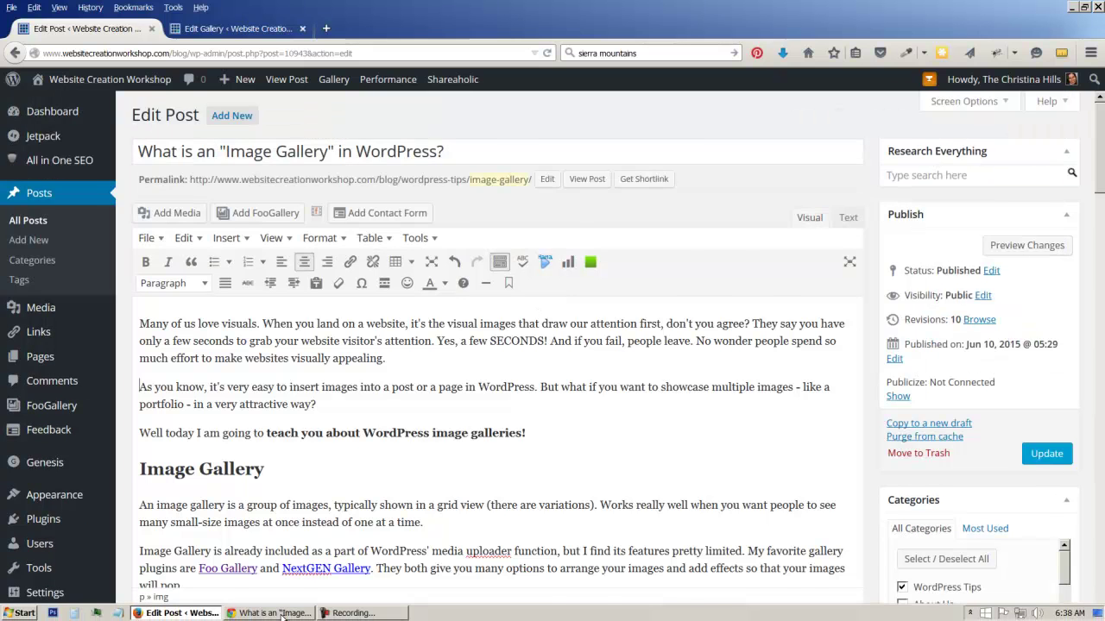
left_click(283, 614)
scroll(264, 320, "up", 6)
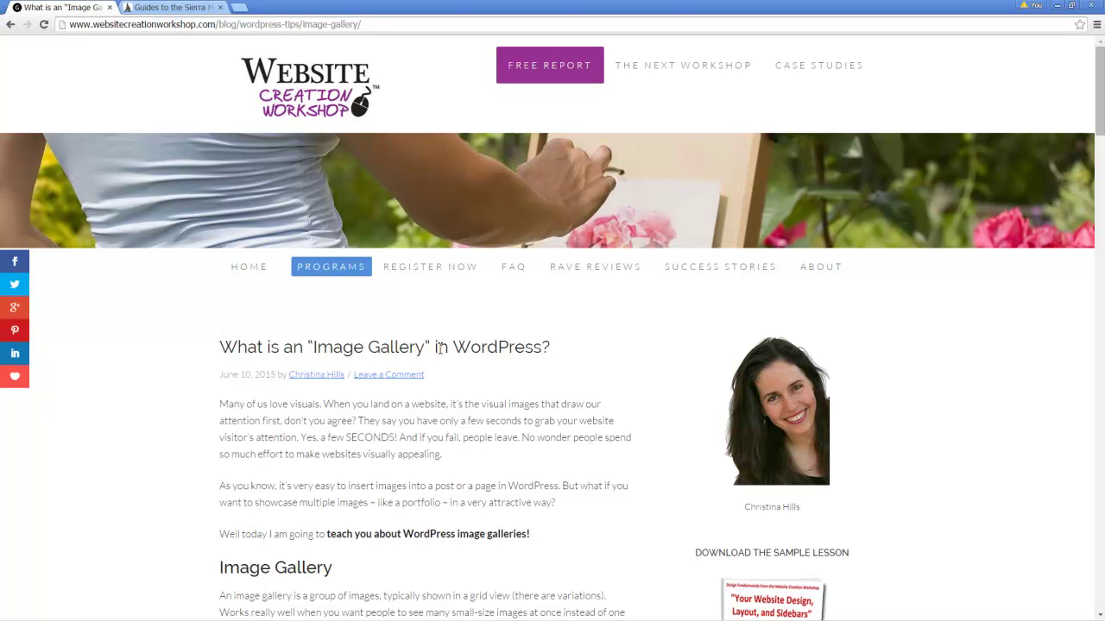
scroll(437, 346, "down", 6)
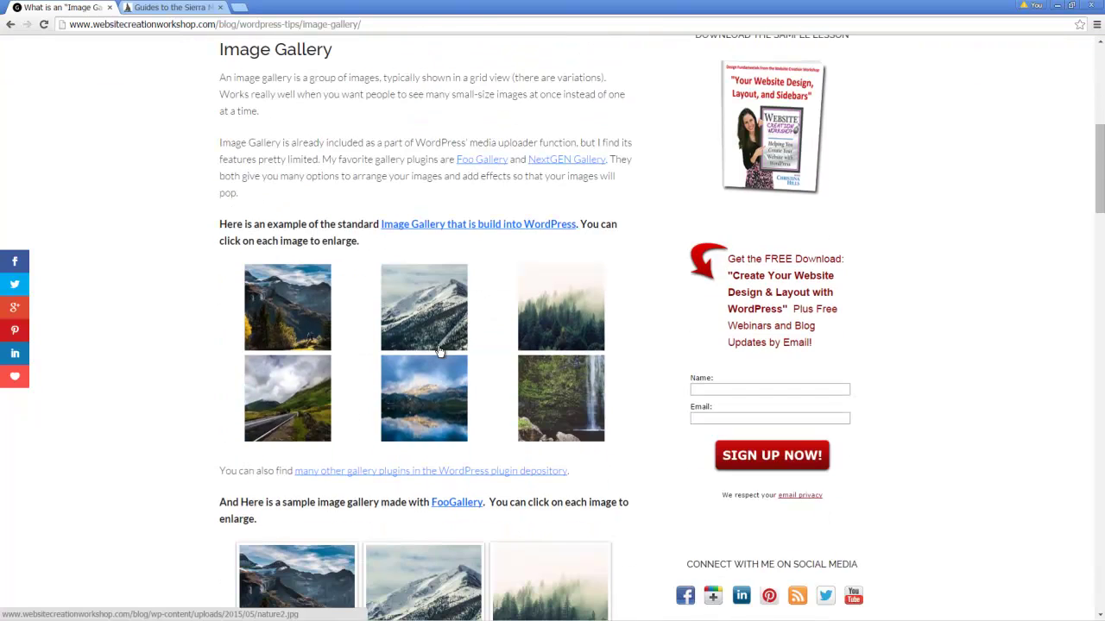
scroll(439, 352, "down", 3)
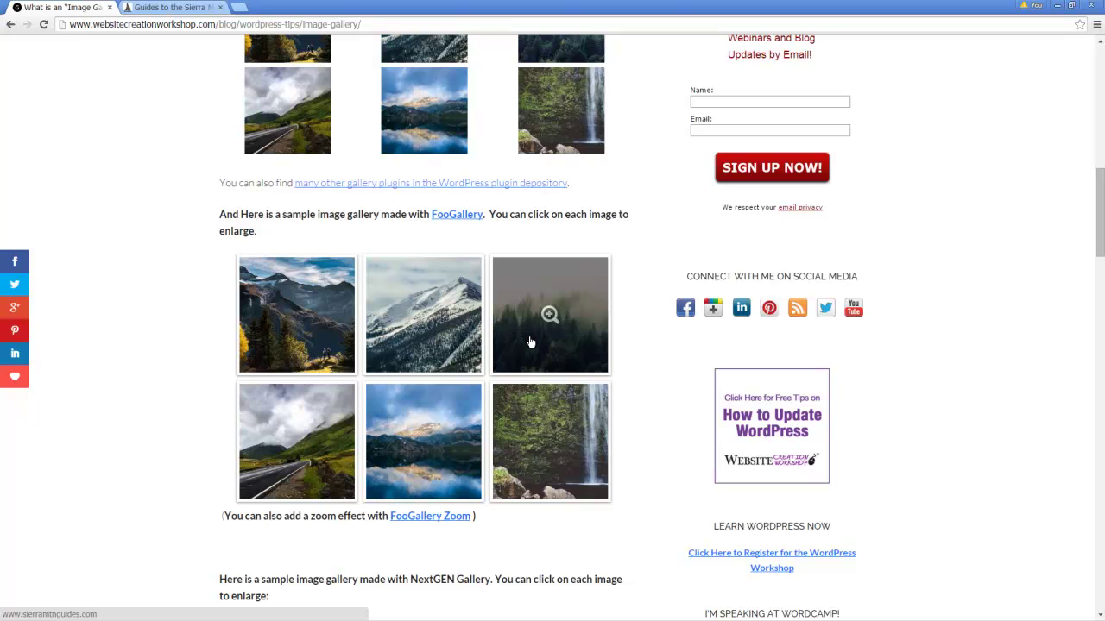
scroll(529, 343, "down", 1)
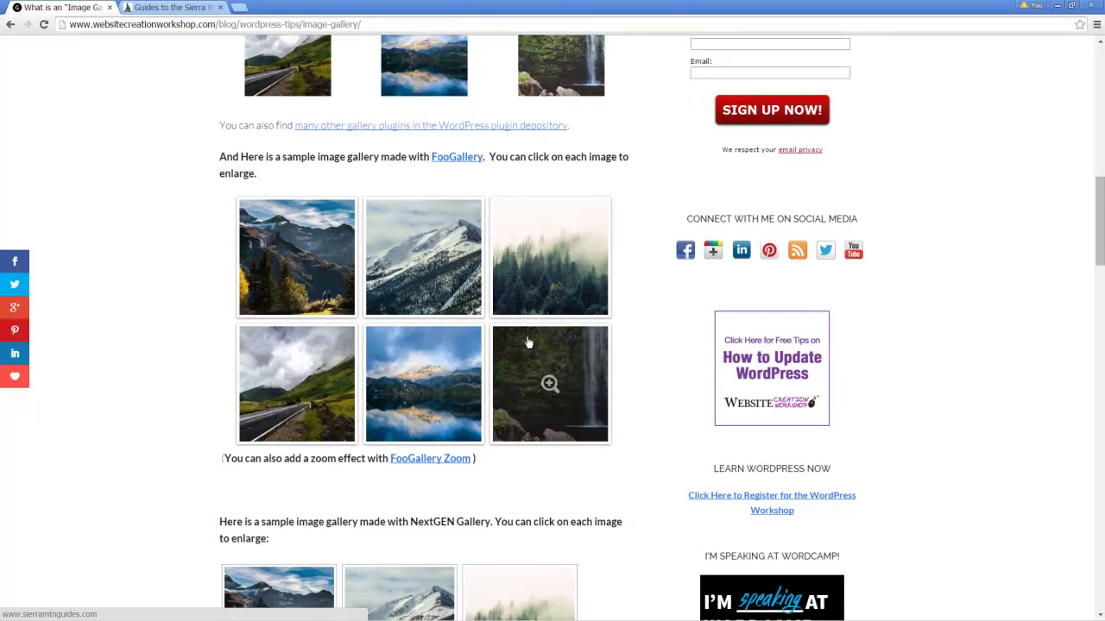
scroll(528, 343, "down", 1)
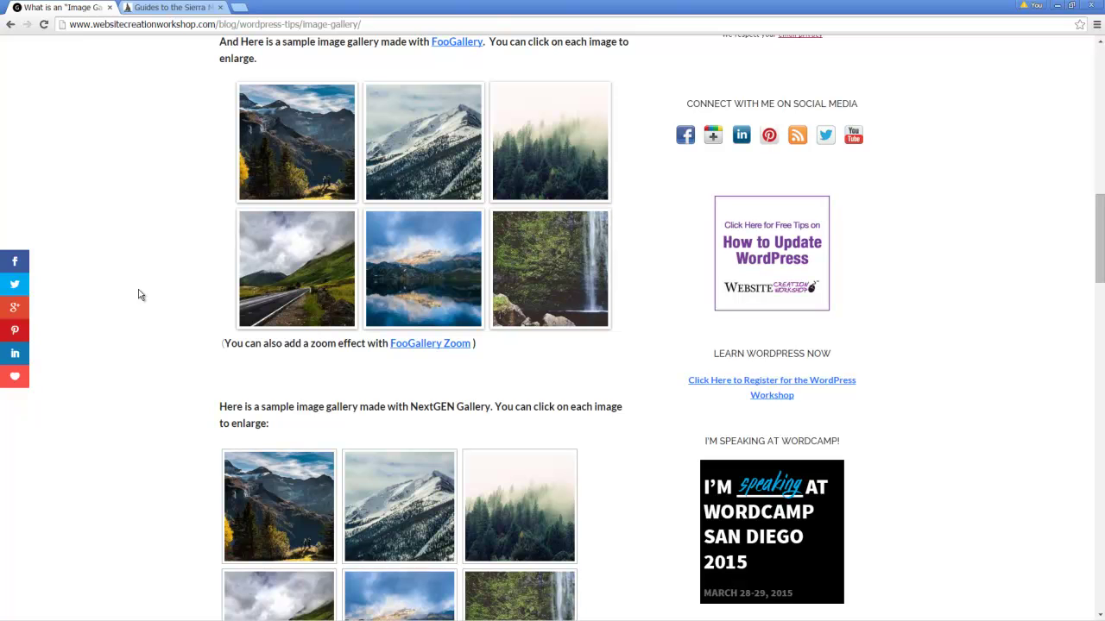
scroll(138, 290, "up", 10)
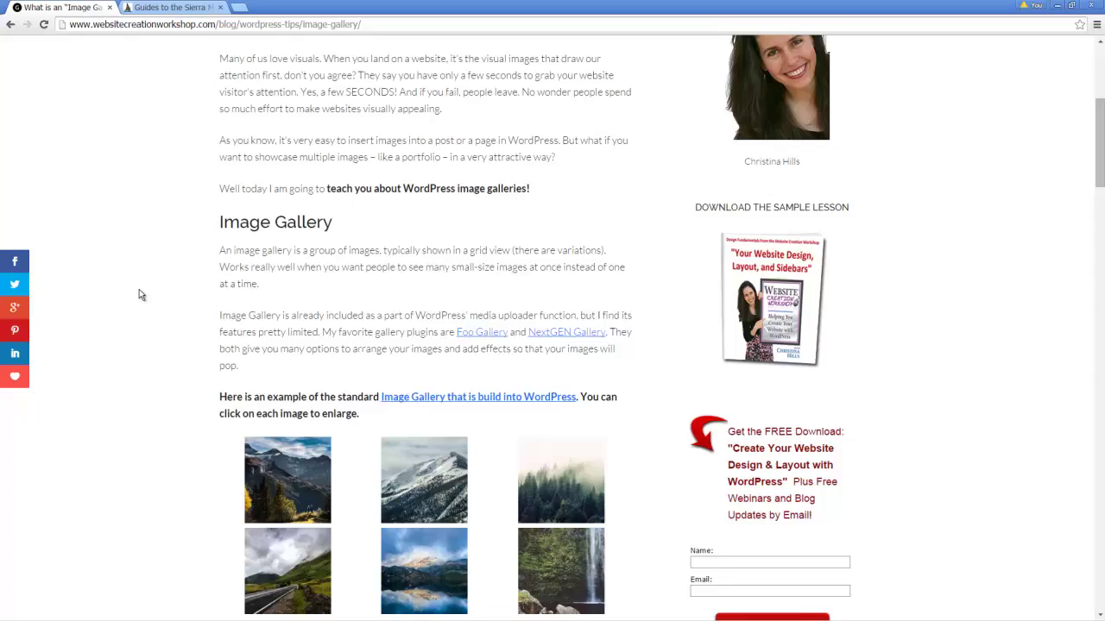
scroll(142, 295, "up", 1)
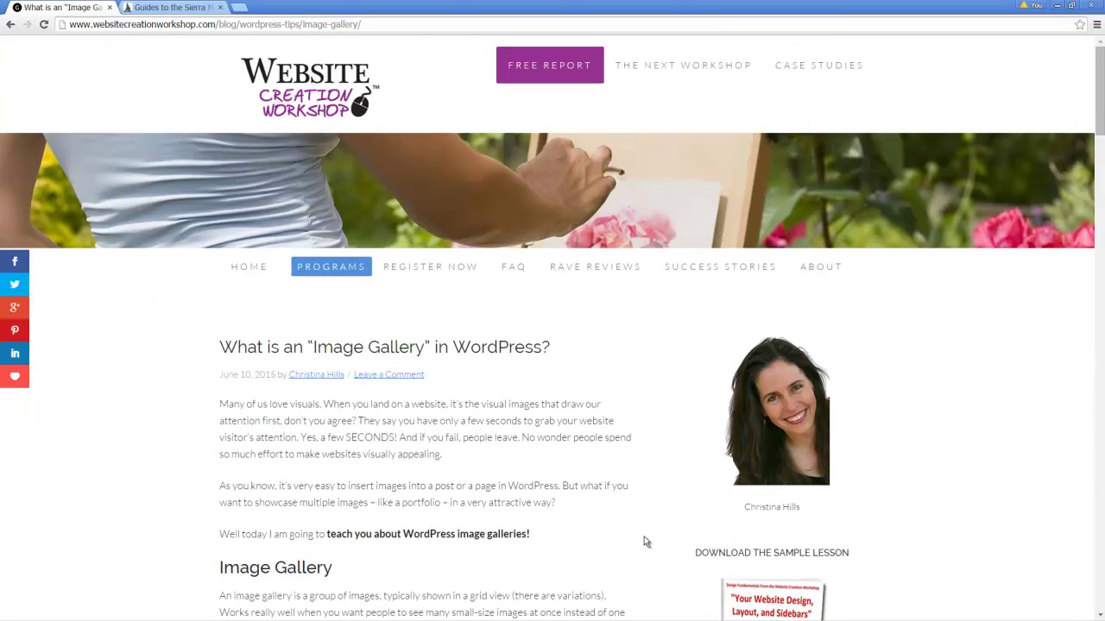